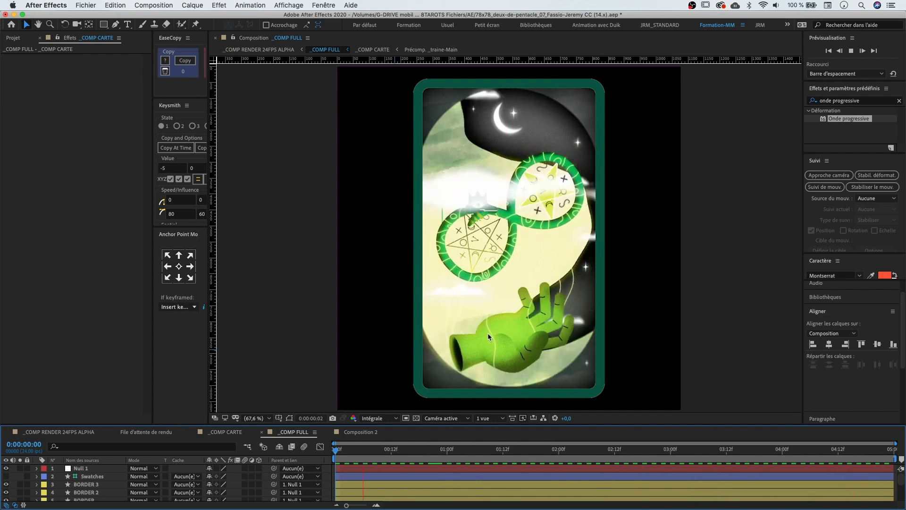
Open Composition 2, apply the Onde progressive effect to the white shape layer, and preview the wave animation
click(351, 433)
mouse_move(853, 120)
mouse_down()
mouse_move(639, 142)
mouse_move(463, 177)
mouse_up()
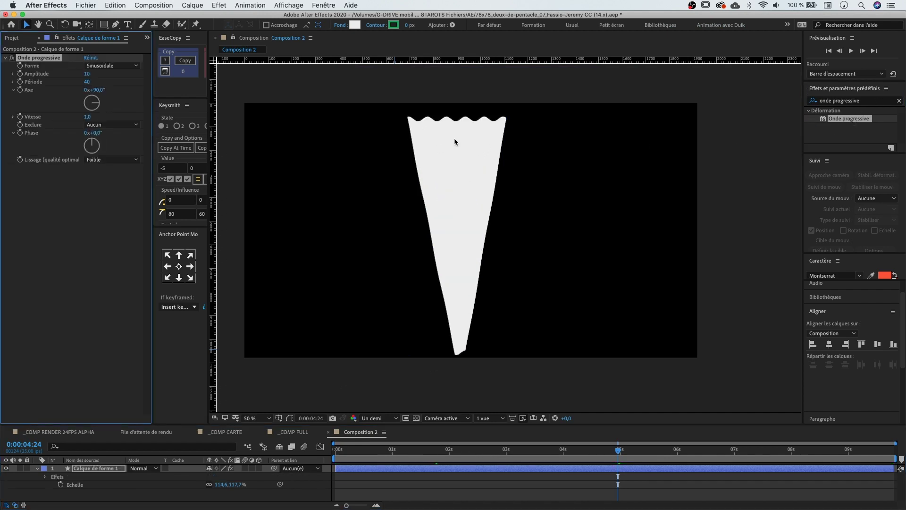
key(space)
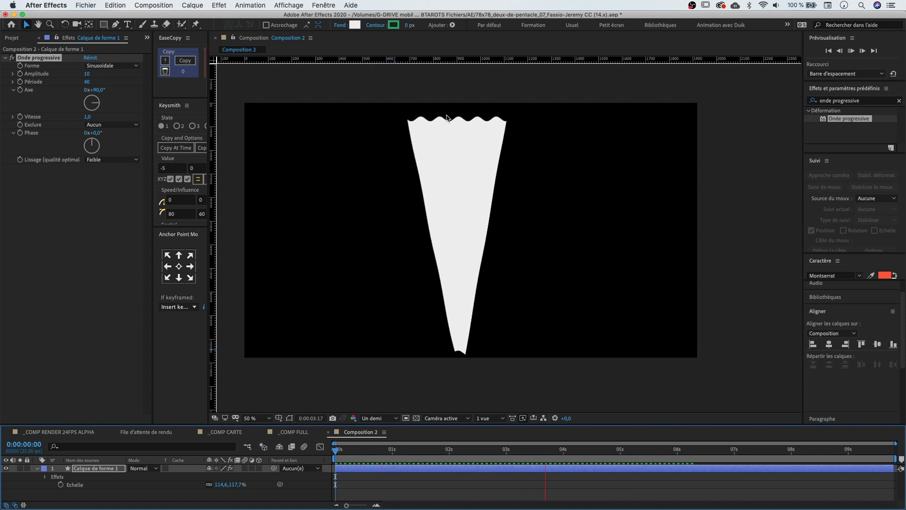
key(space)
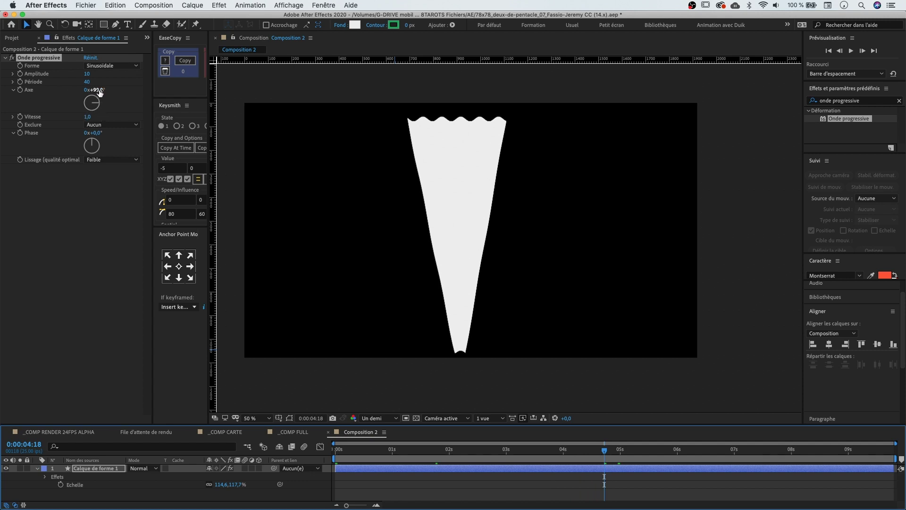
Set the Onde progressive effect's Axe to 0°, Amplitude to 43 and Période to 89
drag(97, 104, 94, 97)
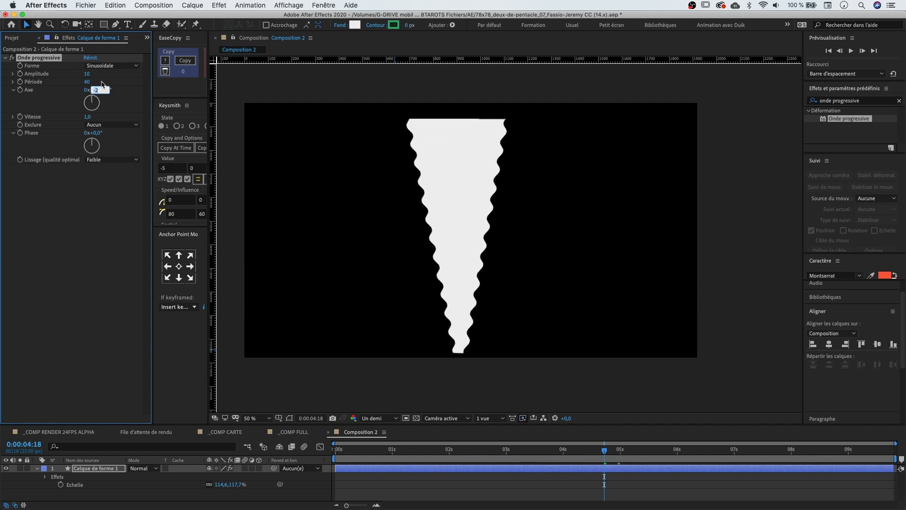
click(227, 220)
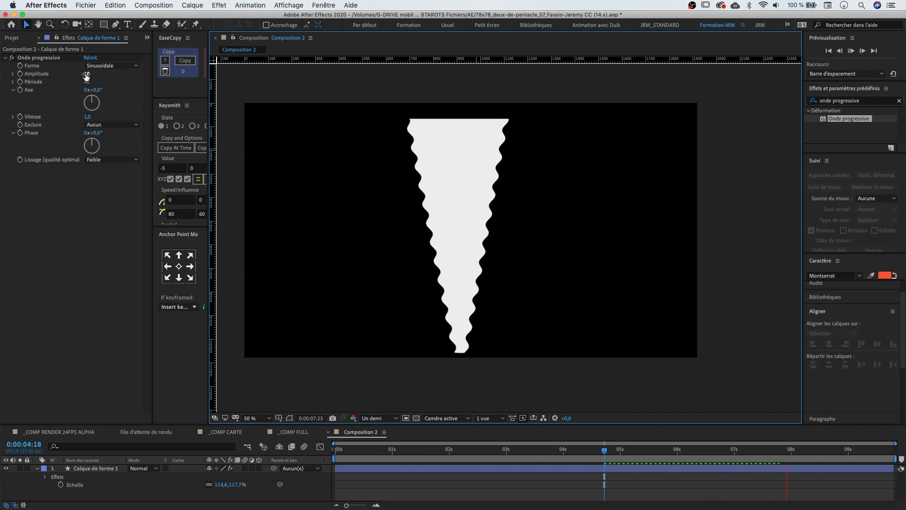
drag(86, 76, 102, 74)
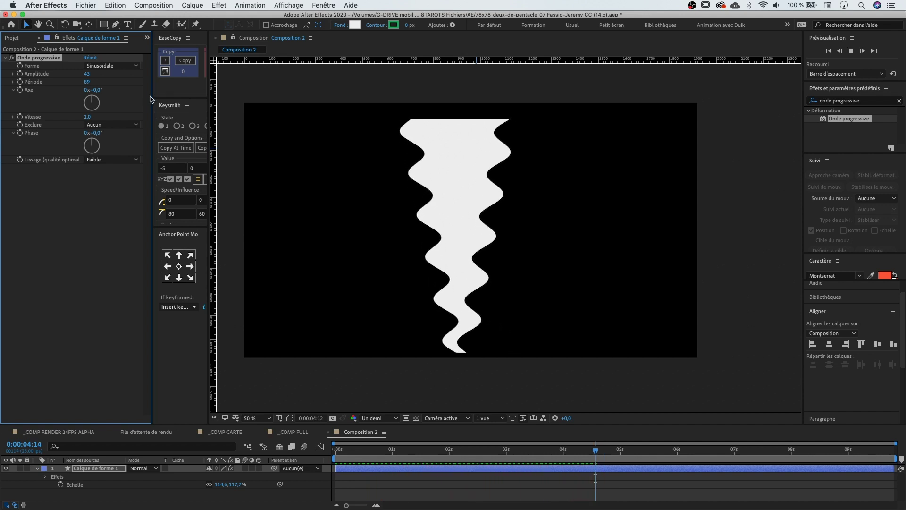
Change the wave's Forme to Rectangulaire, preview it, and choose another wave shape
click(114, 66)
click(122, 87)
key(space)
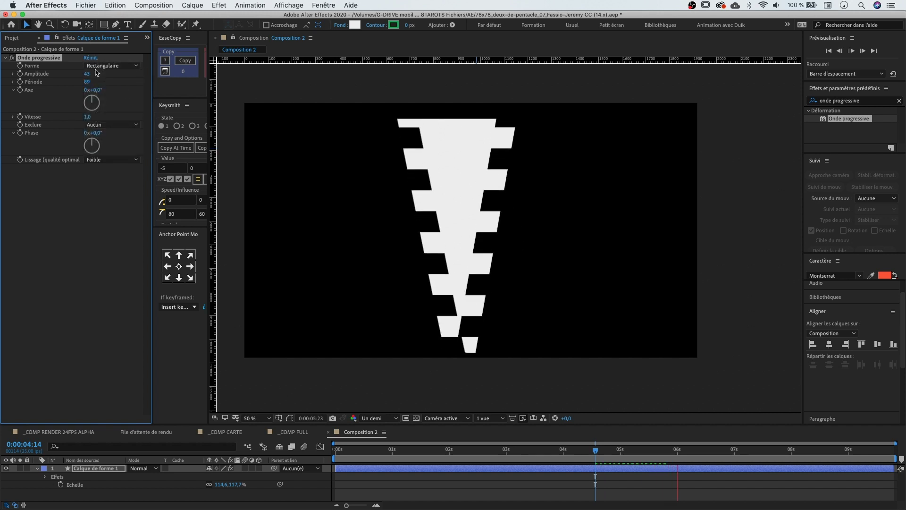
click(113, 65)
click(113, 94)
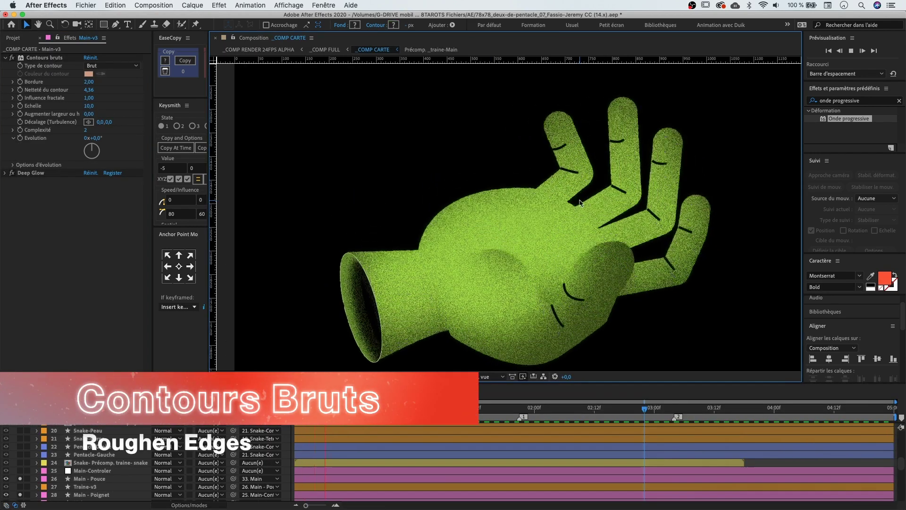
Try a Bordure of 6,80 in the Main-v3 layer's Contours bruts effect and inspect the hand's edges up close
click(74, 61)
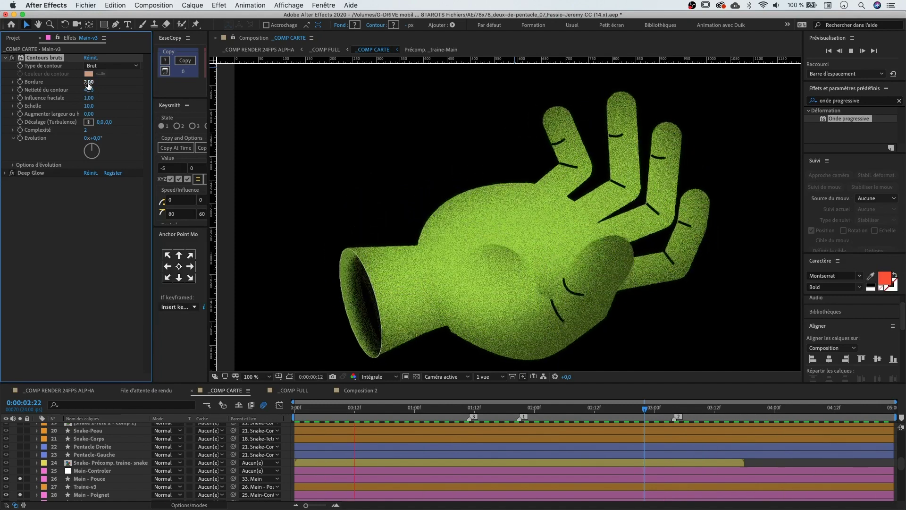
key(space)
drag(89, 83, 108, 85)
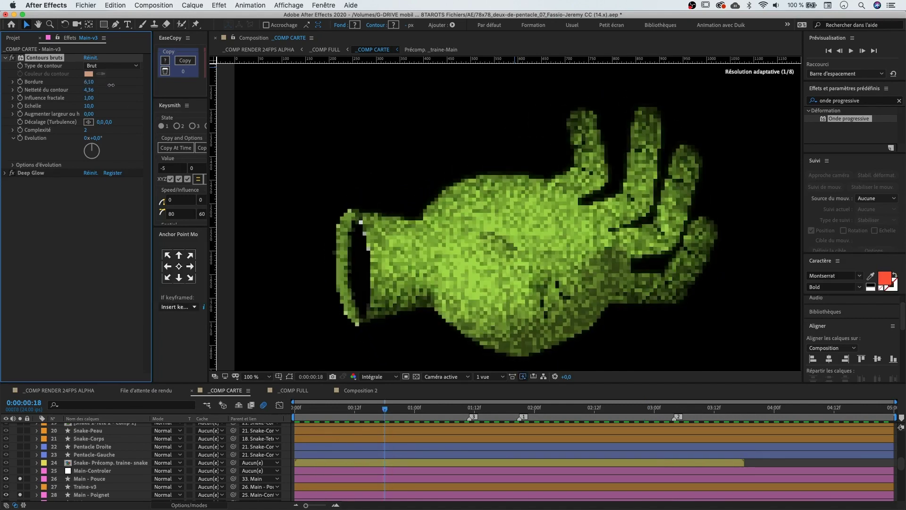
scroll(553, 190, up, 1)
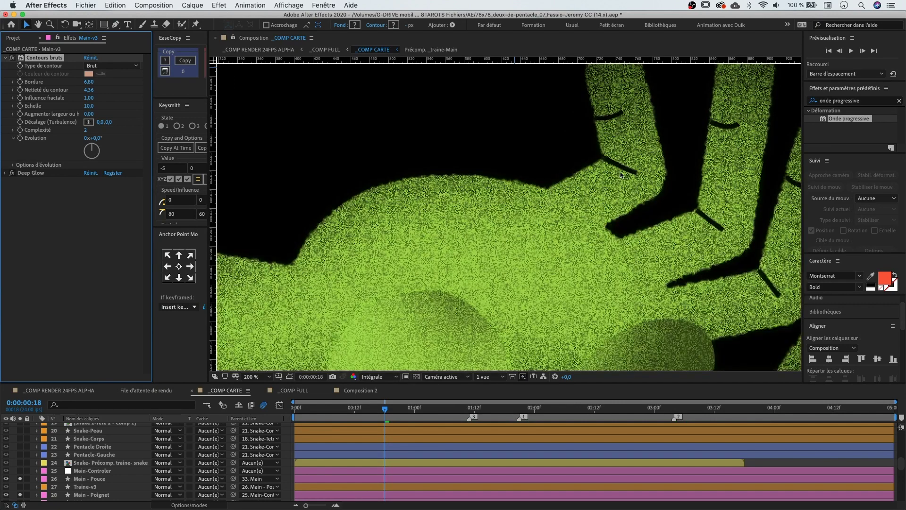
scroll(708, 174, down, 1)
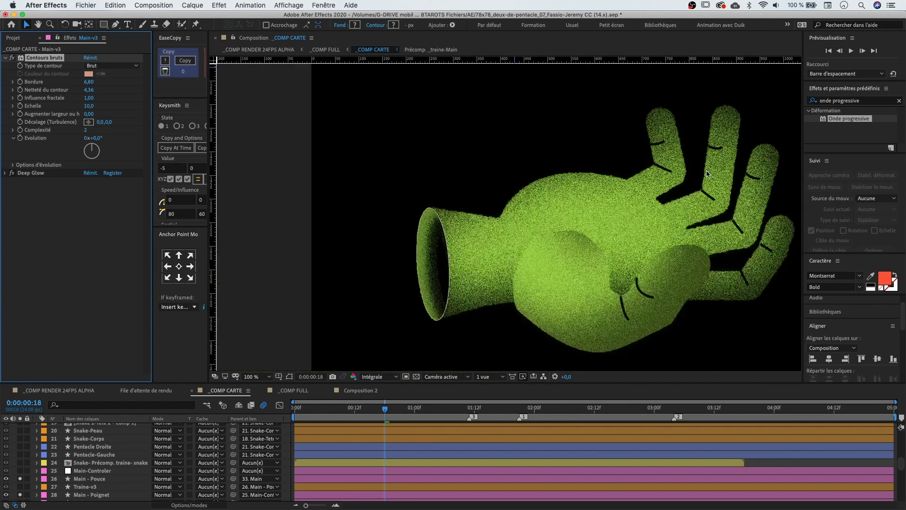
scroll(718, 233, up, 1)
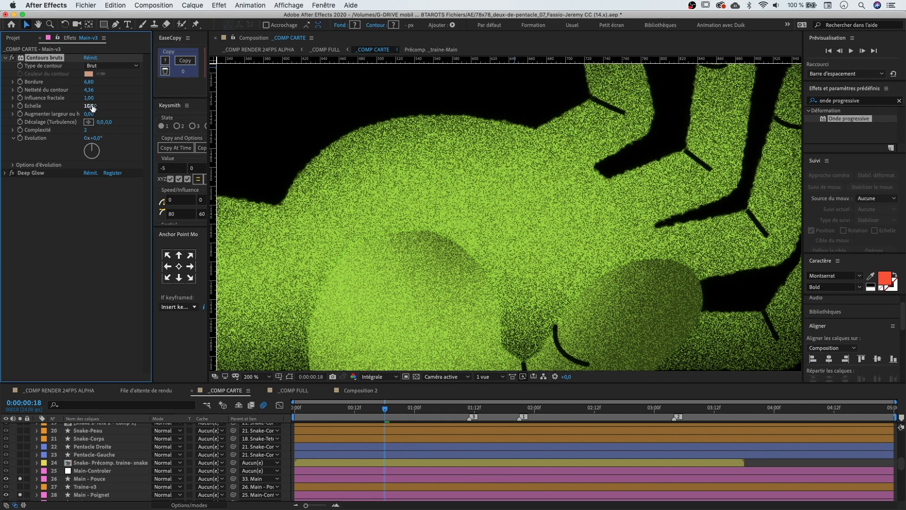
Try a different Echelle value in the Contours bruts effect and inspect the edges around the fingers
drag(89, 106, 637, 162)
drag(588, 139, 640, 160)
key(comma)
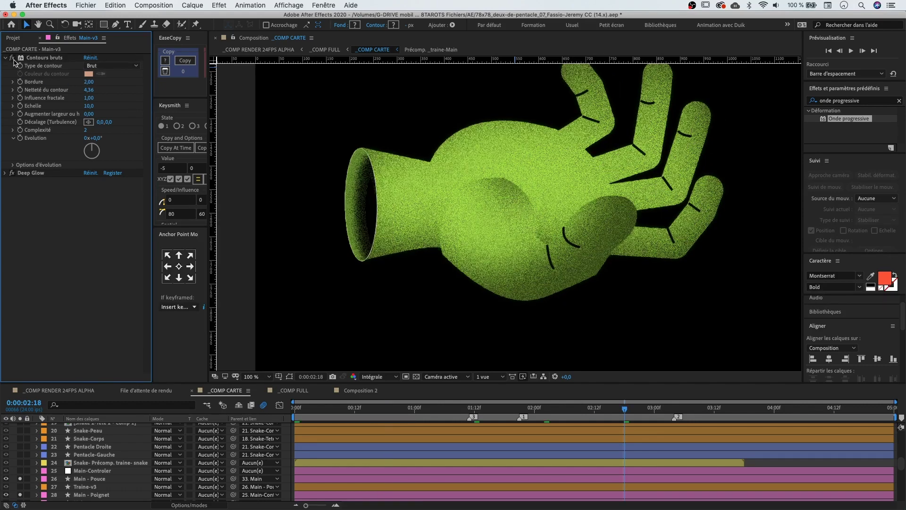
Toggle the Contours bruts effect to compare the hand's edges up close, and preview the animation
key(period)
key(period)
key(period)
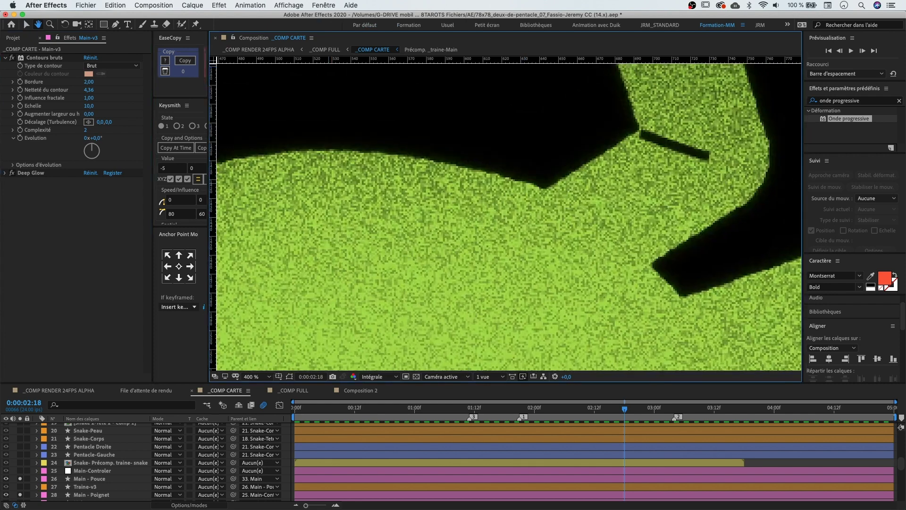
click(14, 58)
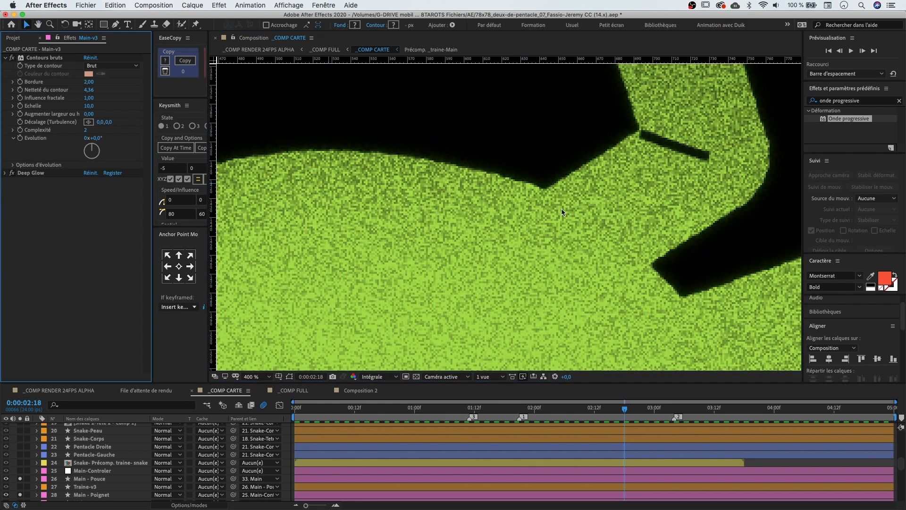
scroll(525, 217, down, 2)
scroll(527, 220, down, 1)
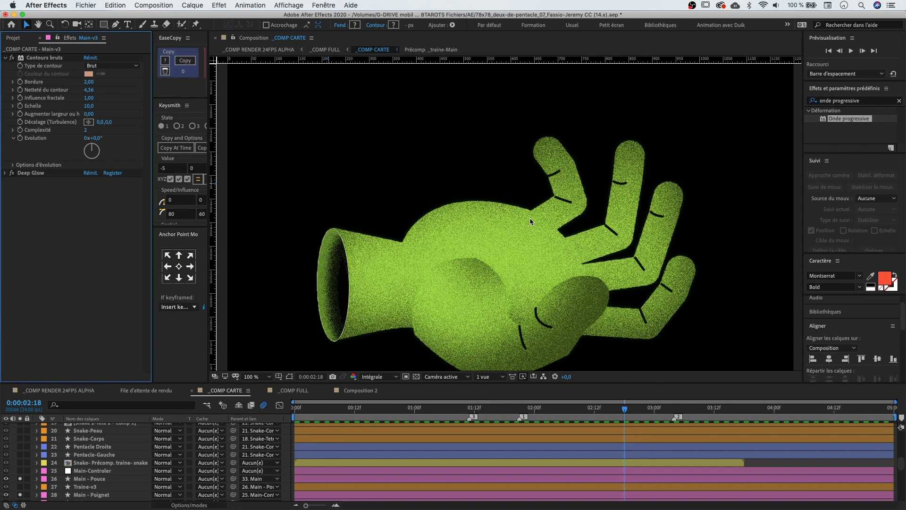
key(space)
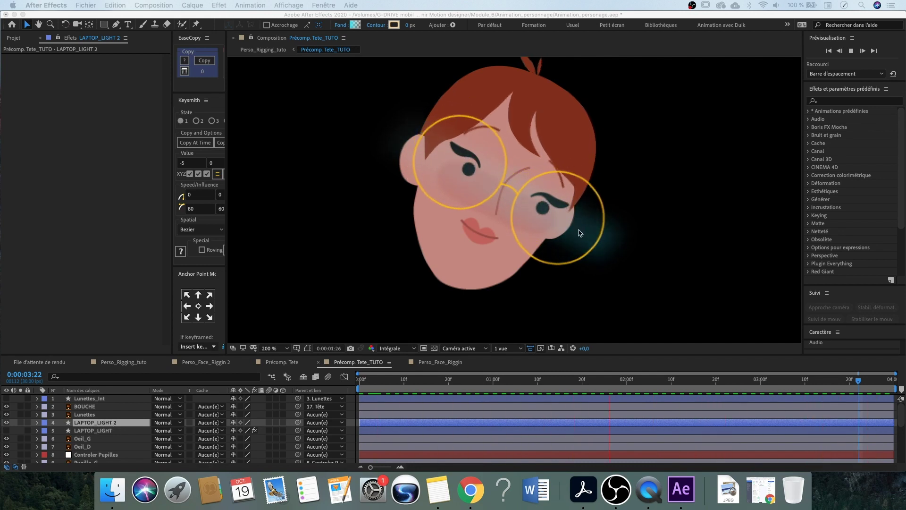
Show the Lunettes_Int layer and move it directly above LAPTOP_LIGHT 2 in the layer stack
click(90, 398)
click(6, 399)
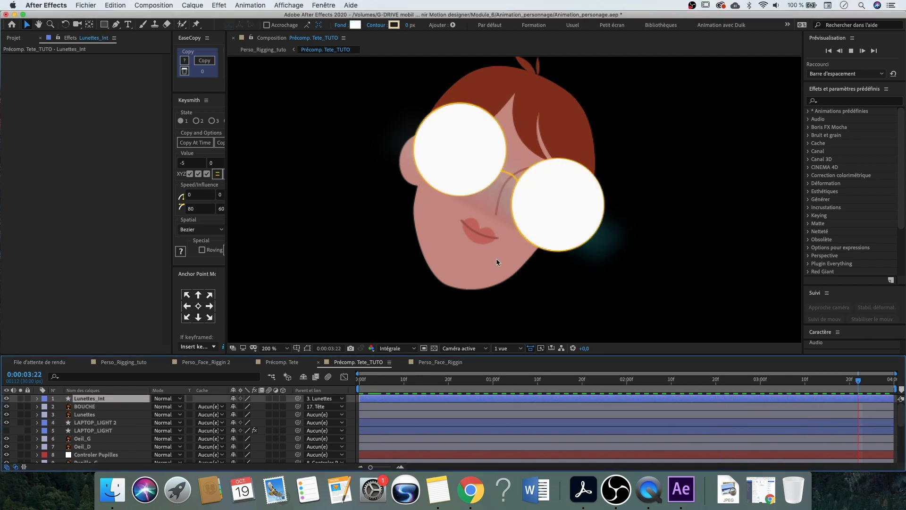
key(space)
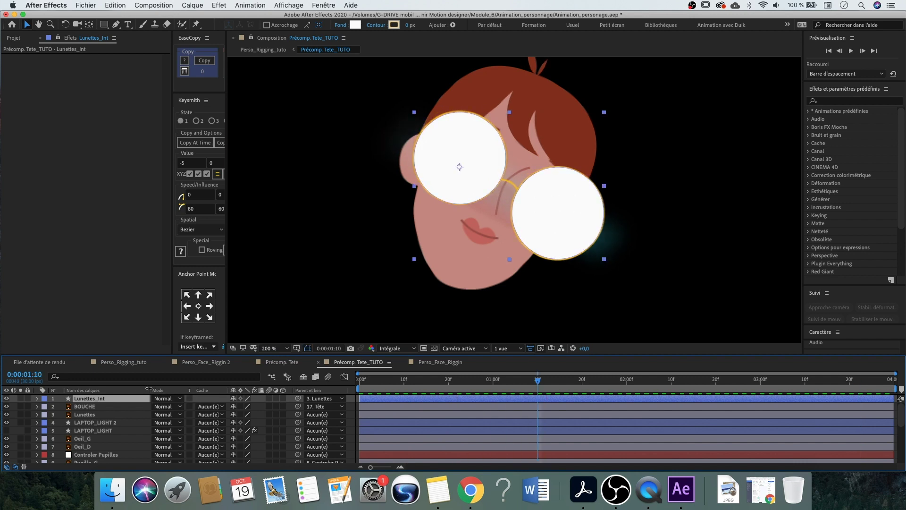
drag(100, 400, 106, 427)
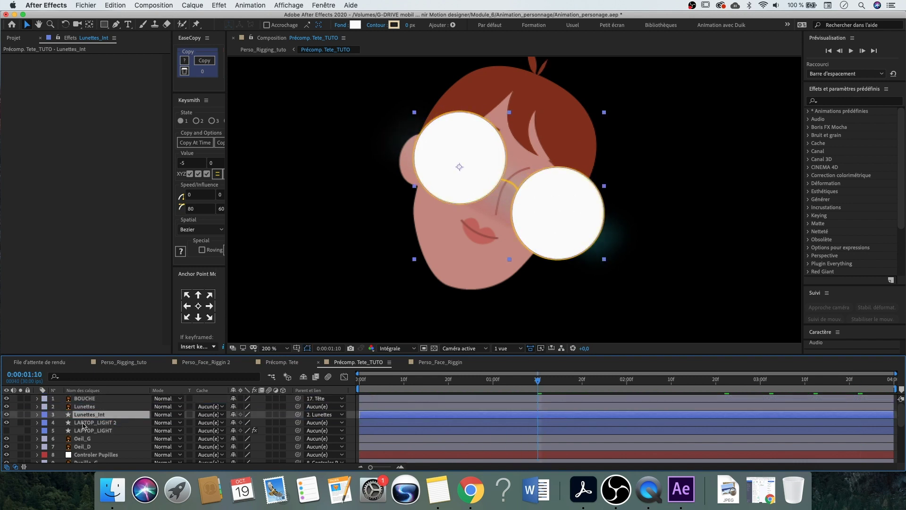
Set the track matte of LAPTOP_LIGHT 2 to Alpha Lunettes_Int and preview the animation
click(84, 423)
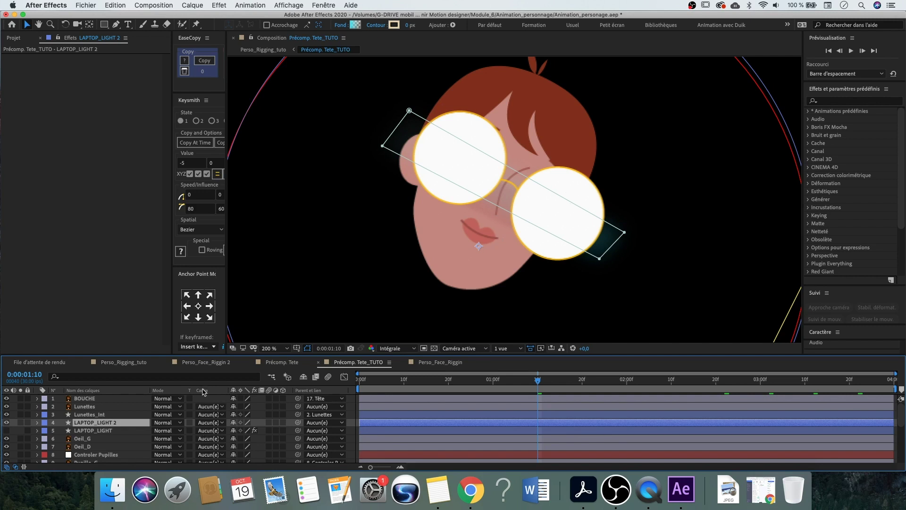
click(209, 424)
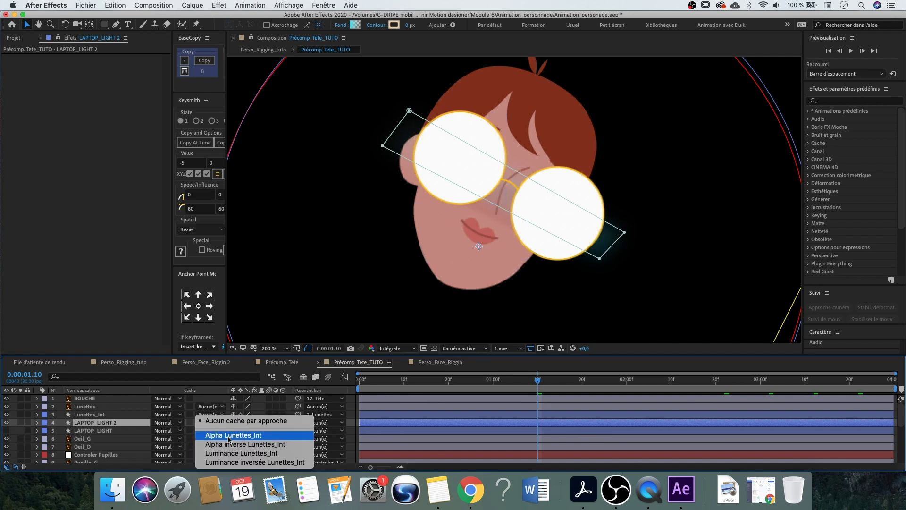
click(229, 436)
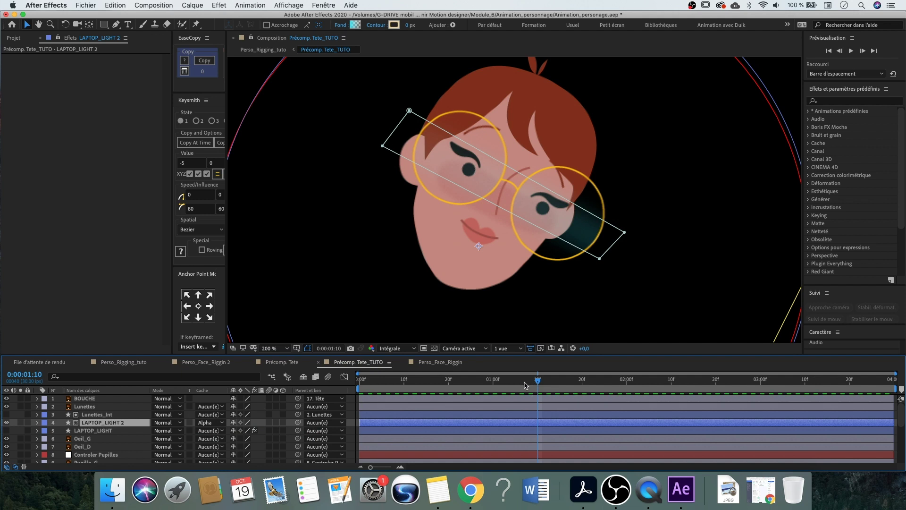
key(space)
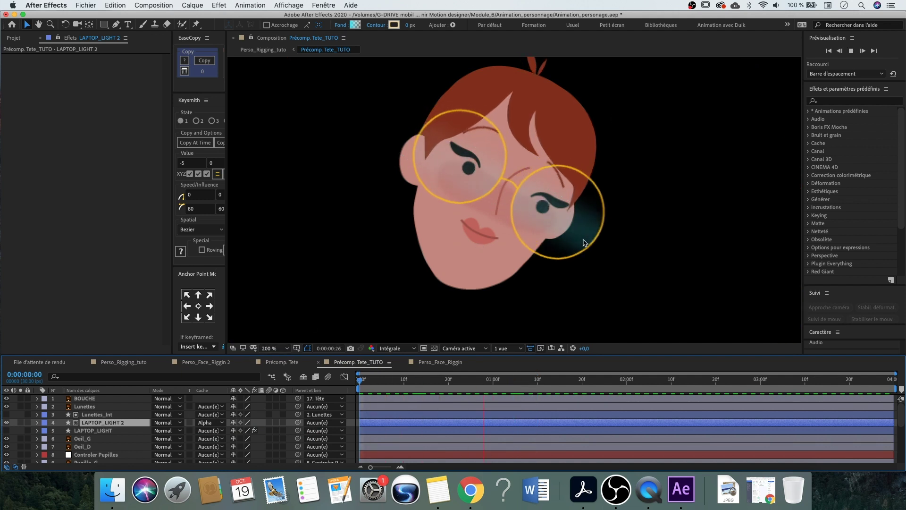
Move the Lunettes_Int layer back to the top of the layer stack and preview the effect on the matte
click(106, 429)
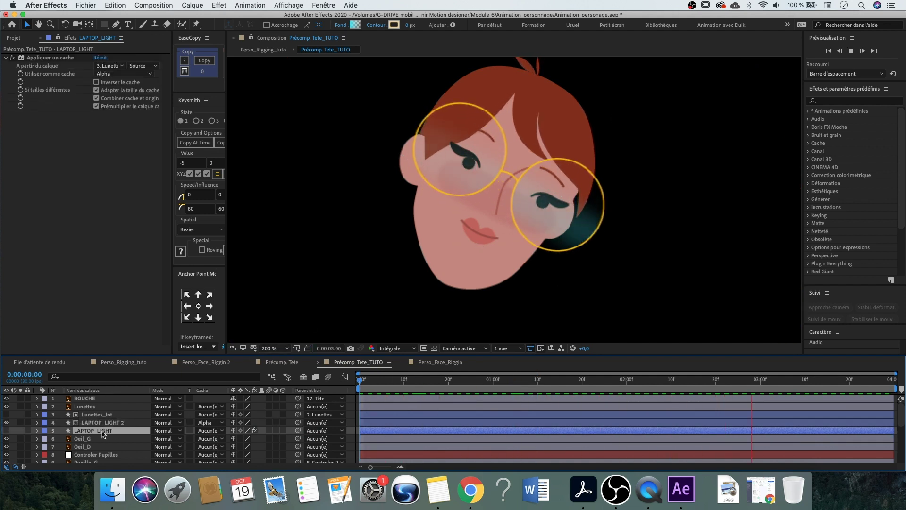
click(107, 422)
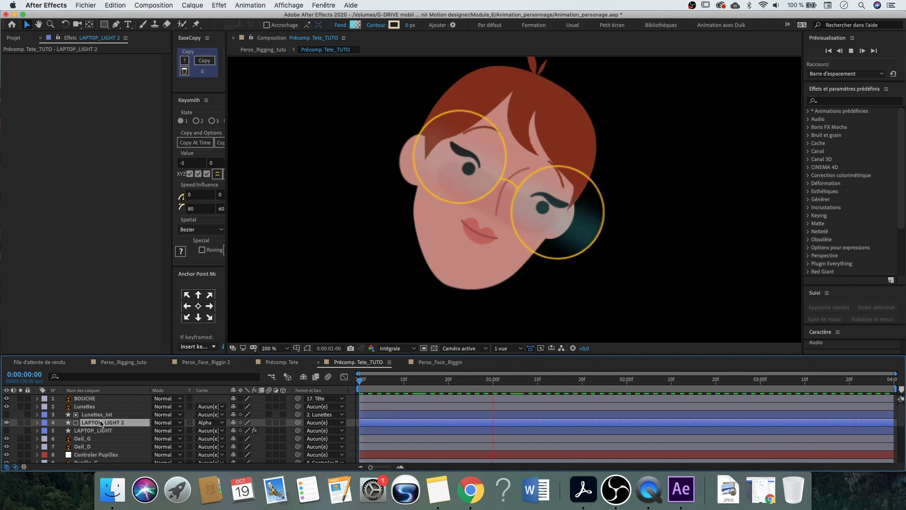
click(108, 416)
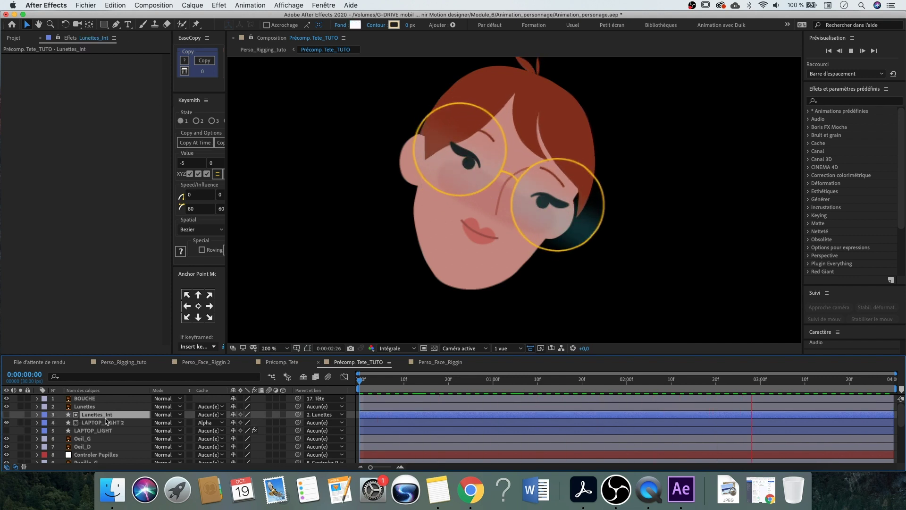
key(space)
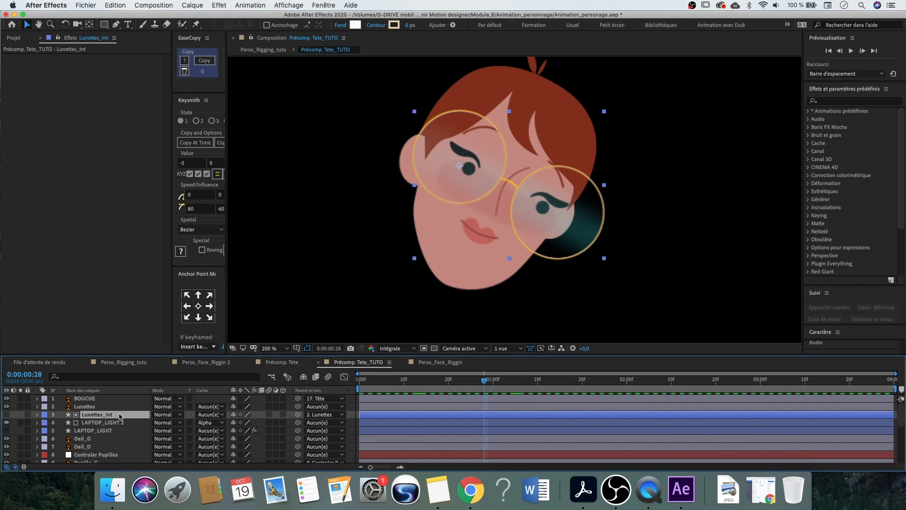
drag(114, 424, 117, 401)
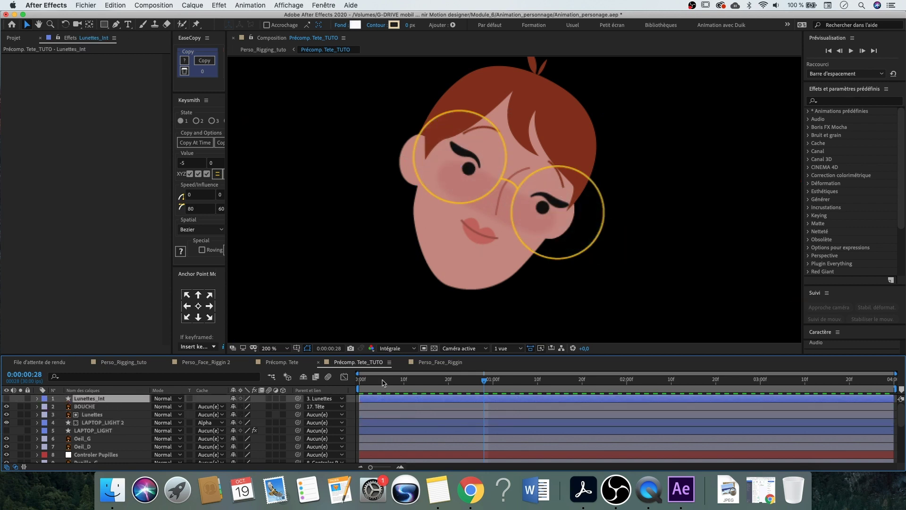
key(space)
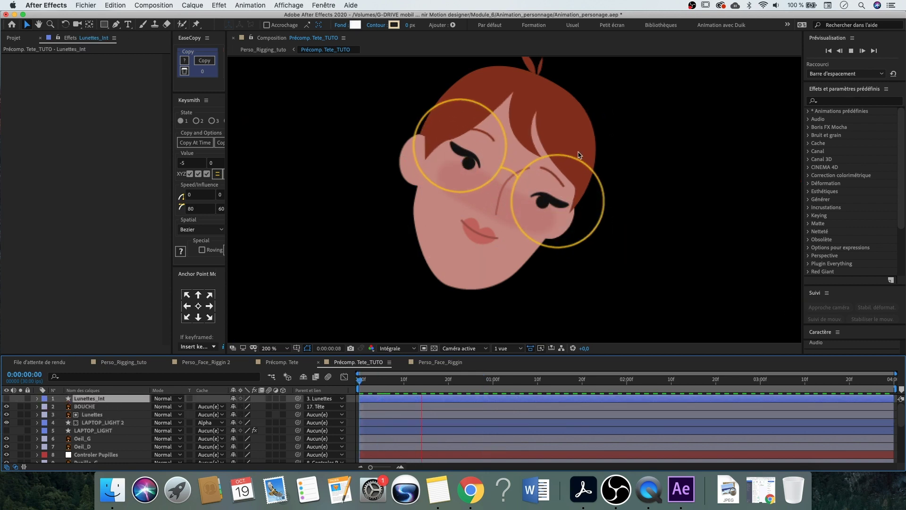
Remove the track matte from LAPTOP_LIGHT 2 by setting it to Aucun cache par approche
click(102, 423)
click(220, 423)
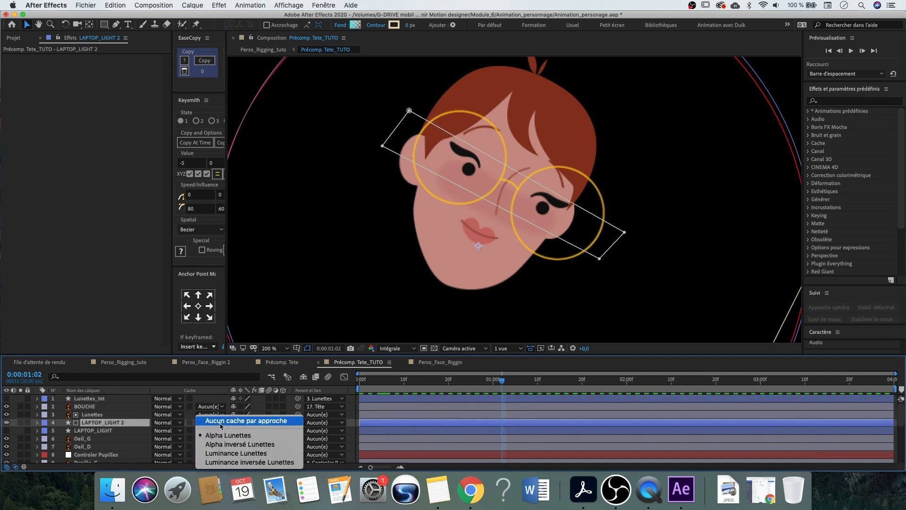
click(235, 422)
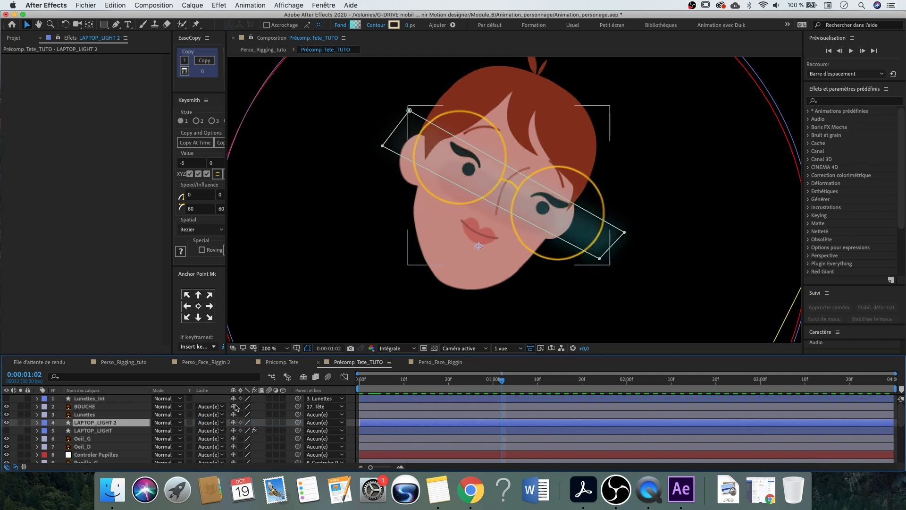
Find the Appliquer un cache effect and apply it to the LAPTOP_LIGHT 2 layer
click(98, 430)
click(102, 423)
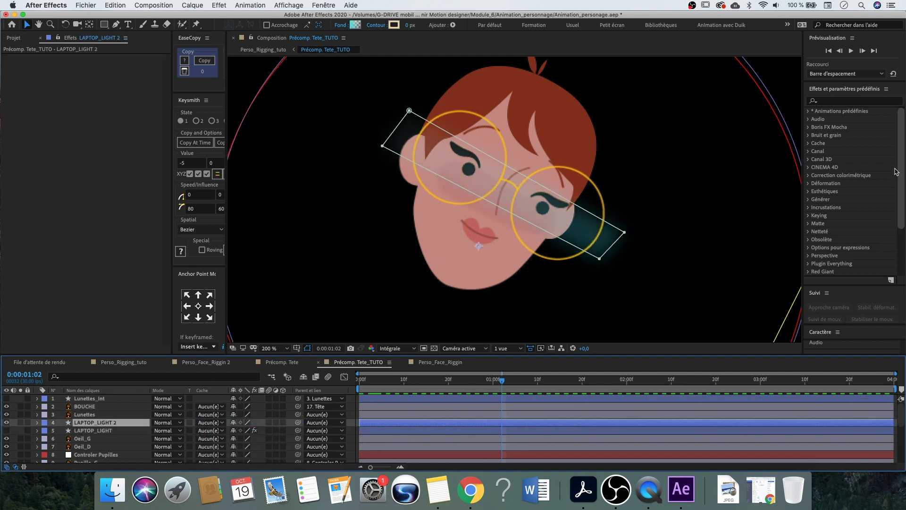
click(830, 101)
text(app)
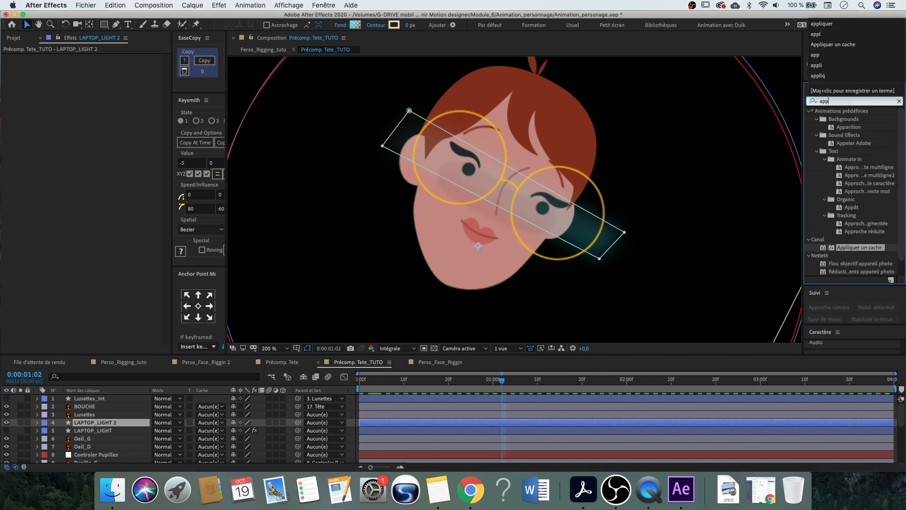
text(li)
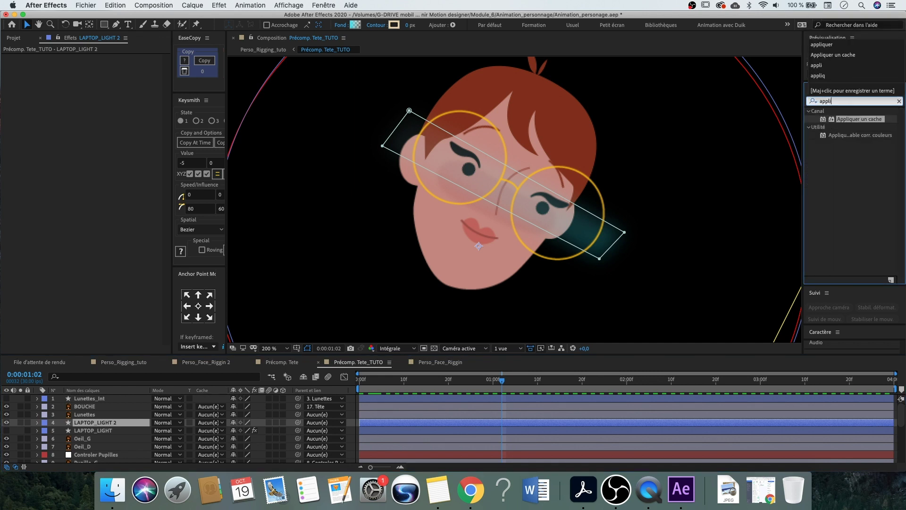
drag(865, 120, 106, 423)
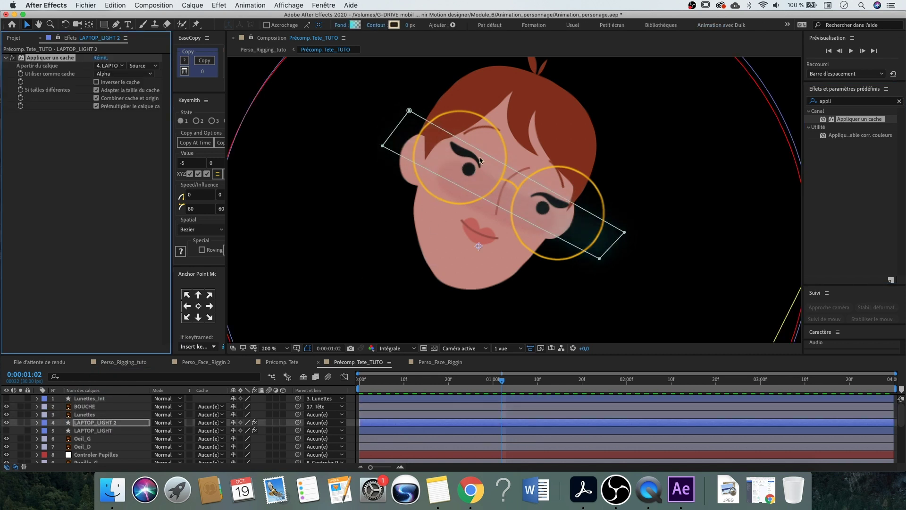
Set the Appliquer un cache source layer to Lunettes_Int and preview the animation
click(119, 69)
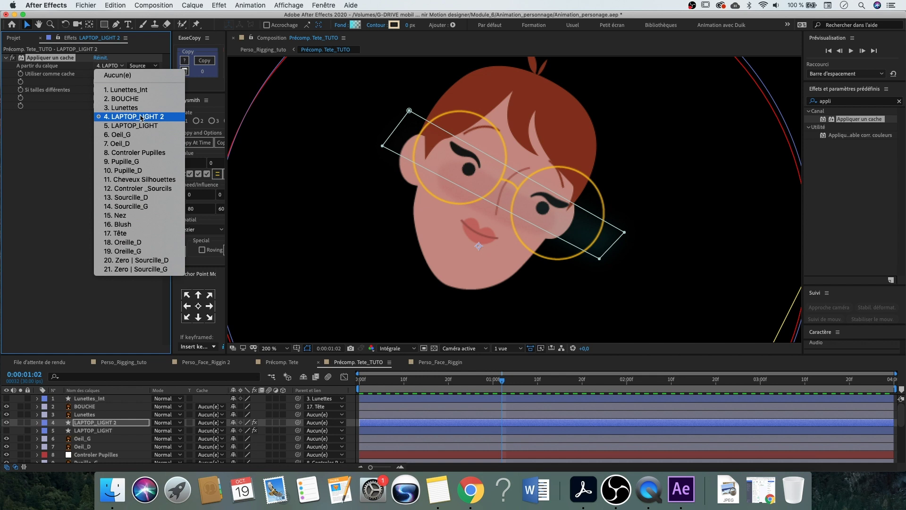
click(143, 90)
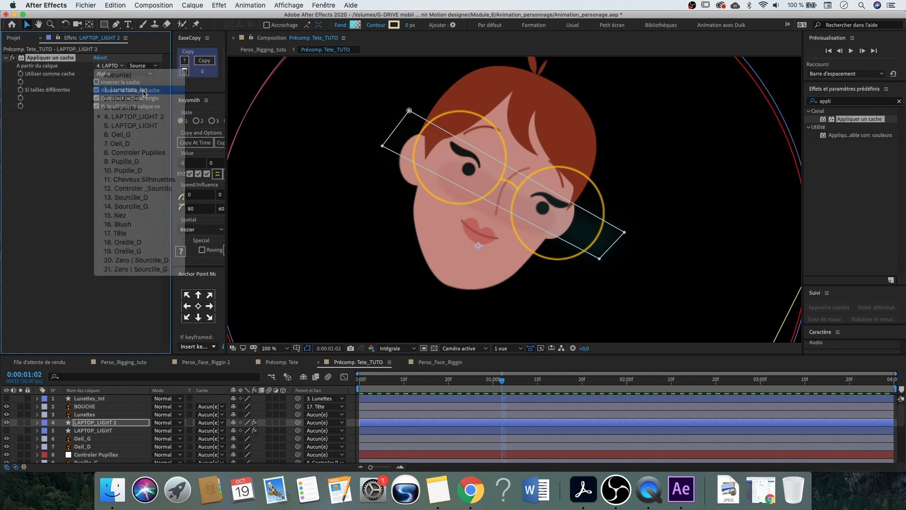
key(space)
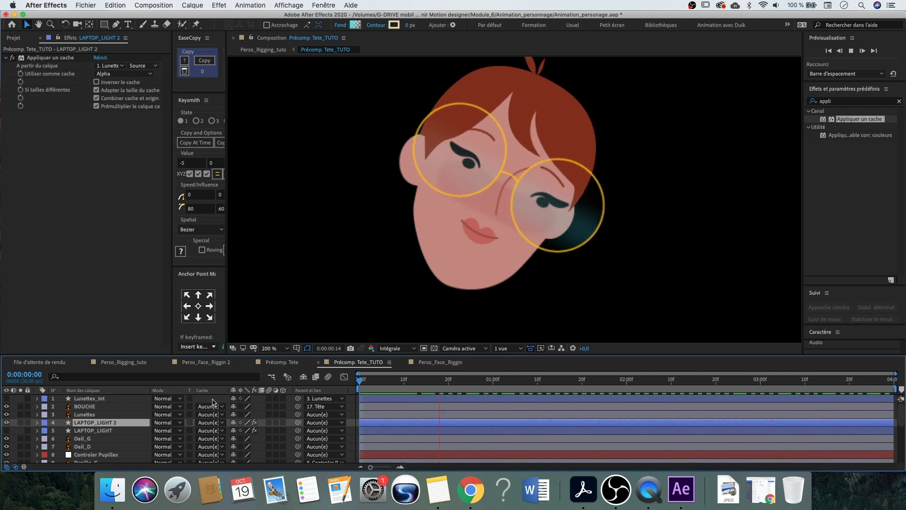
key(space)
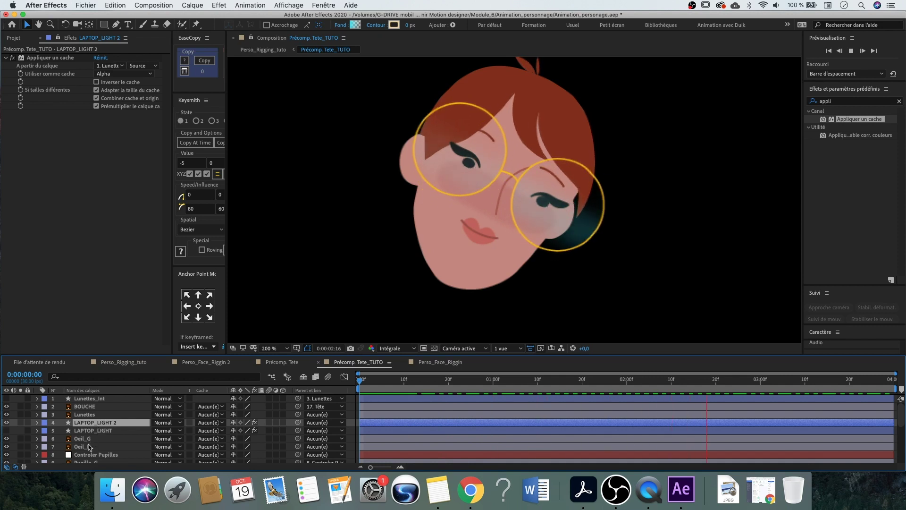
key(space)
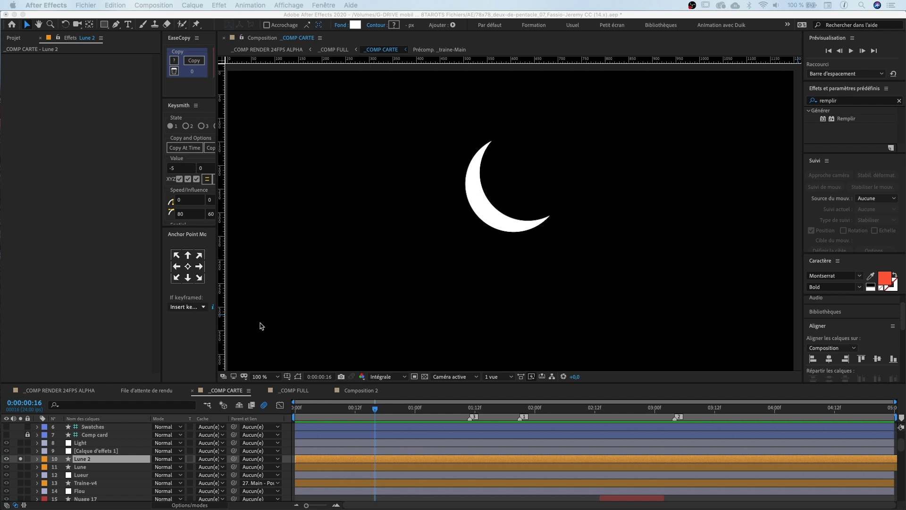
Apply the Remplir effect to the Lune 2 moon and change its fill colour to bright pink
click(839, 121)
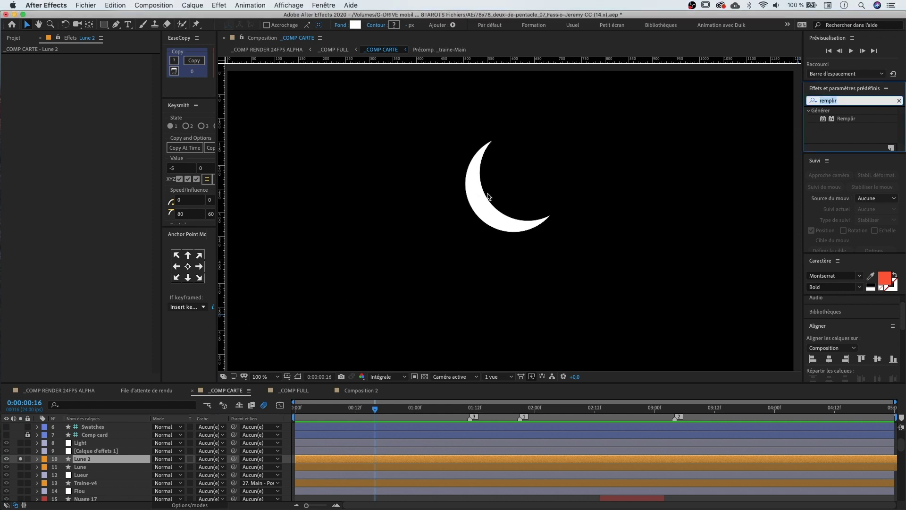
drag(847, 119, 487, 195)
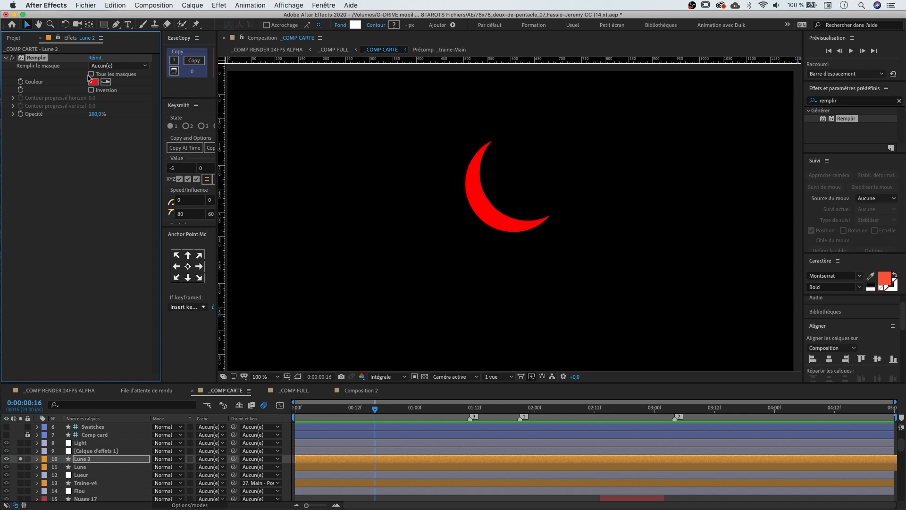
click(93, 82)
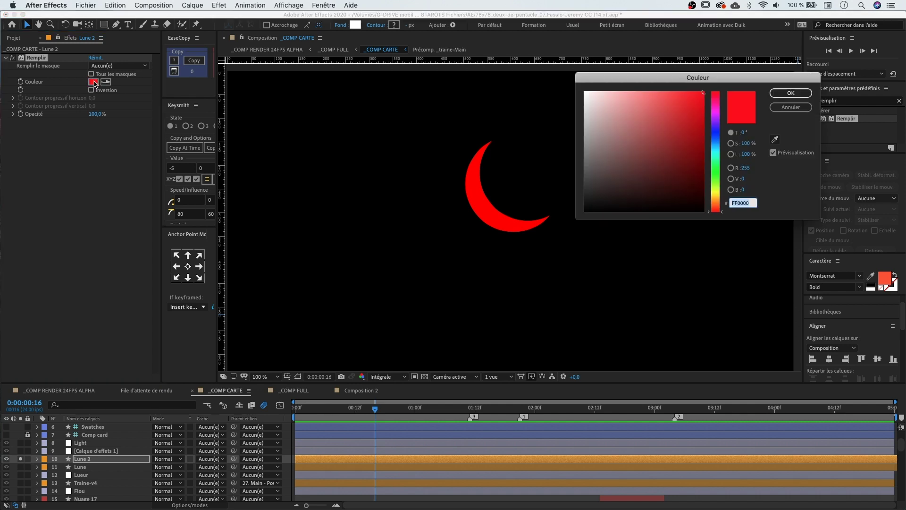
drag(718, 106, 719, 188)
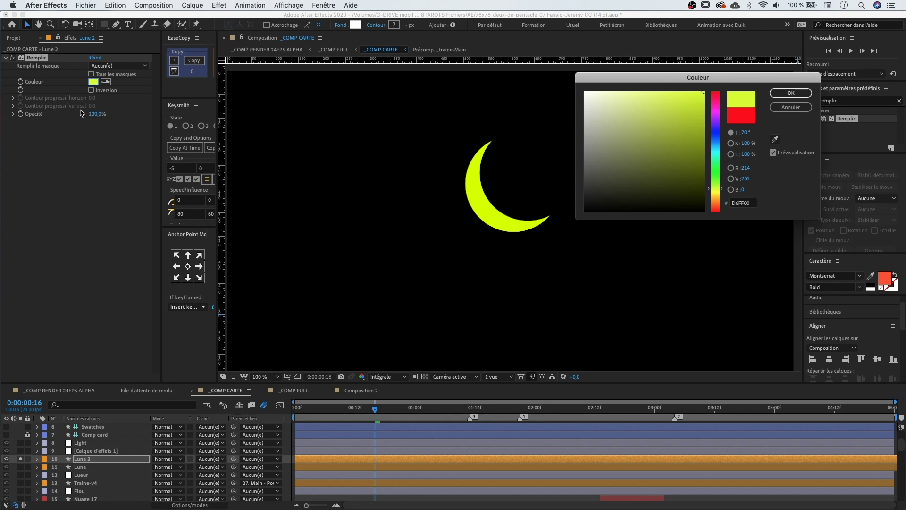
click(790, 94)
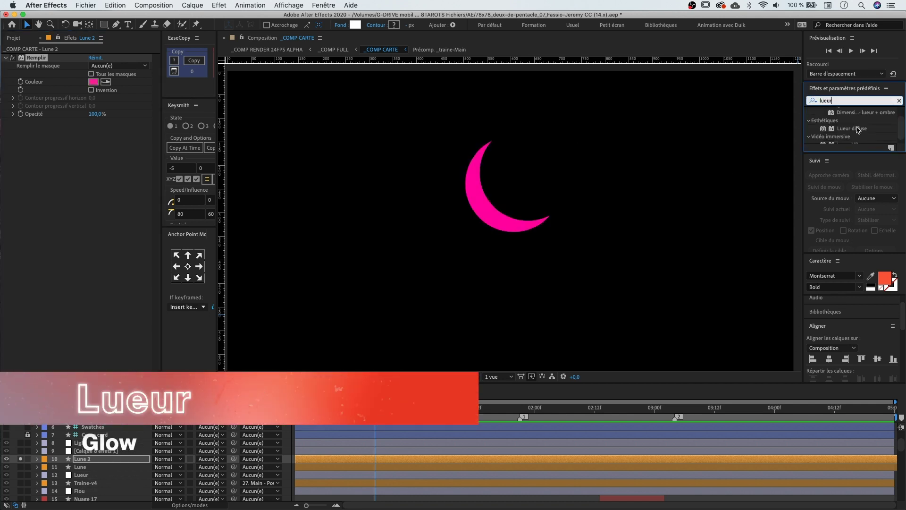
Apply Lueur diffuse to Lune 2 with Seuil 41,2 %, Rayon 77 and Intensité 1,8
drag(858, 131, 498, 209)
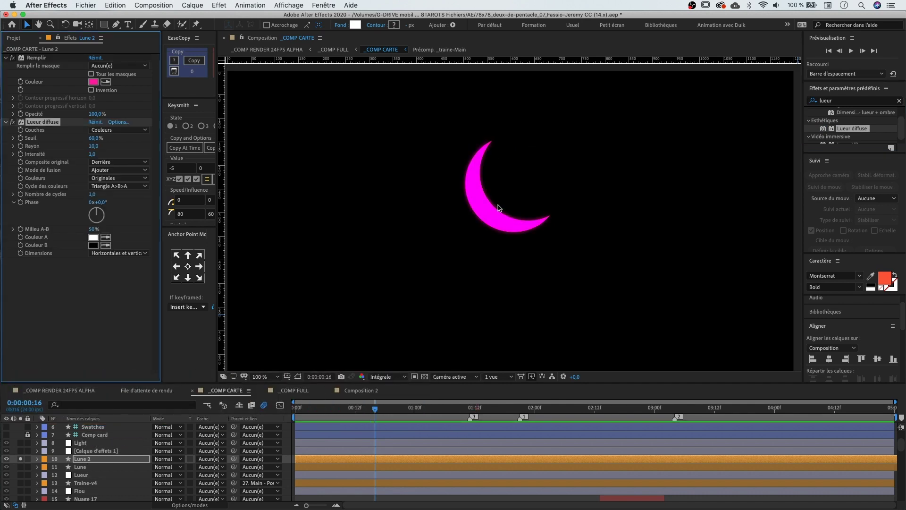
scroll(477, 197, up, 2)
key(space)
drag(518, 153, 518, 187)
drag(96, 138, 195, 151)
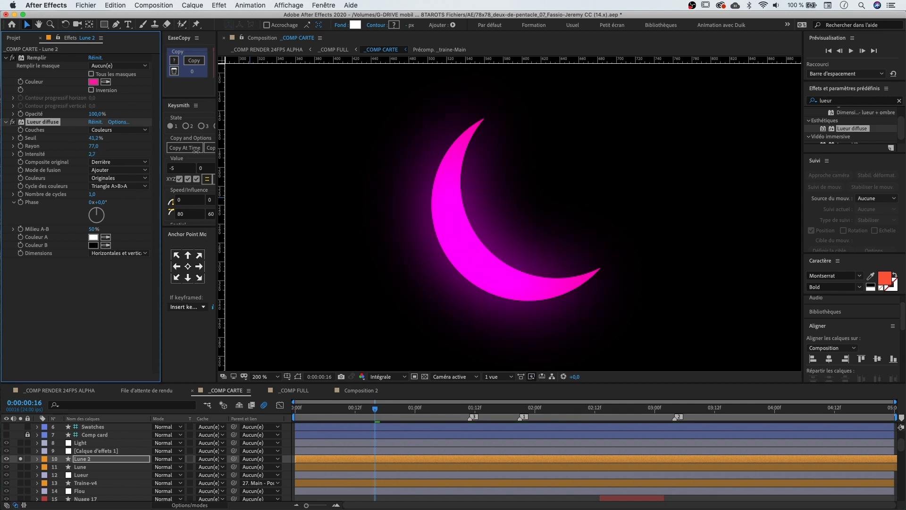
mouse_move(86, 145)
mouse_down()
mouse_move(75, 146)
mouse_move(88, 147)
mouse_up()
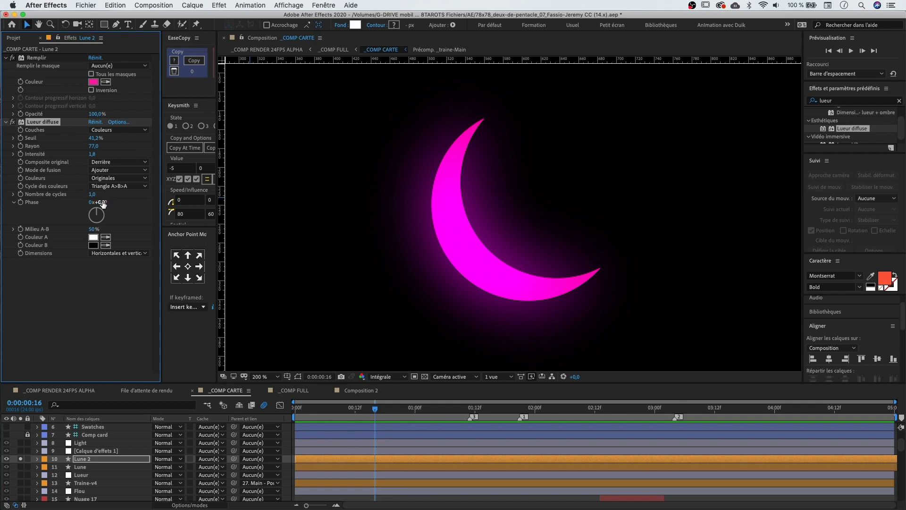
Set the glow's Composite original to Devant and compare the moon with the effect off and on
click(118, 163)
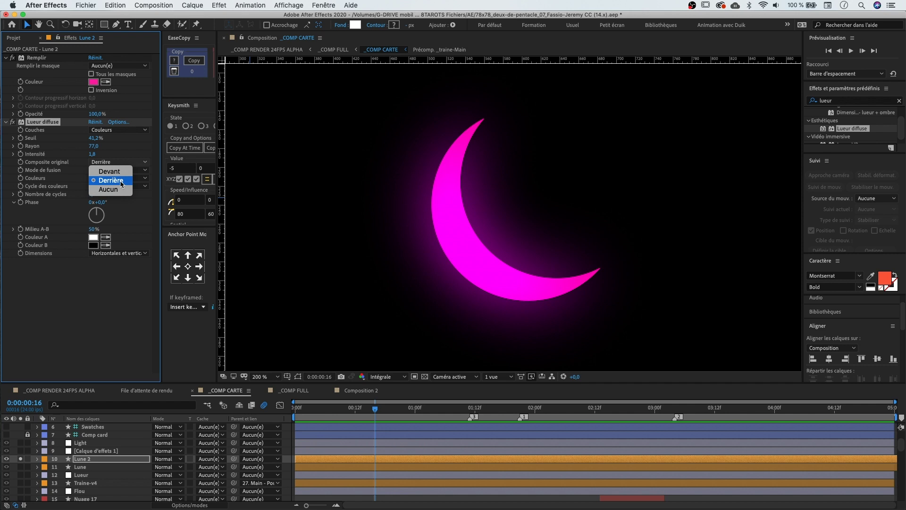
click(113, 172)
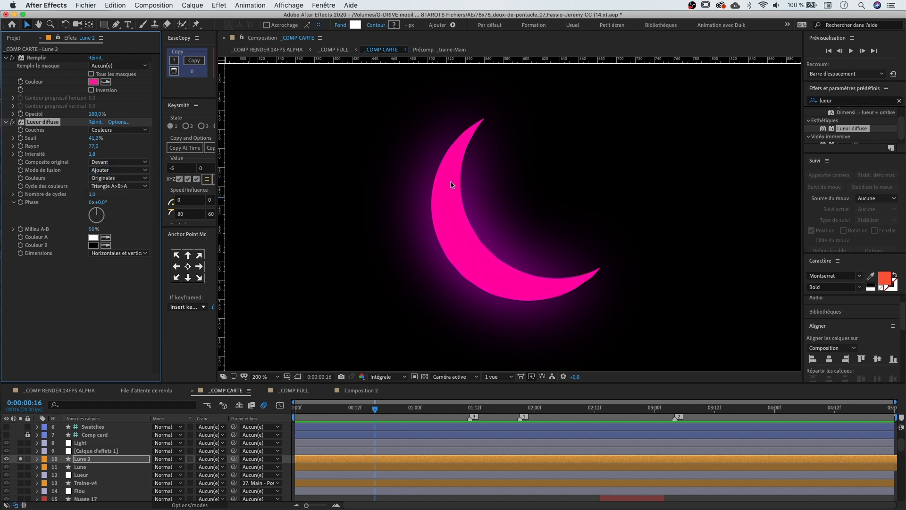
click(12, 122)
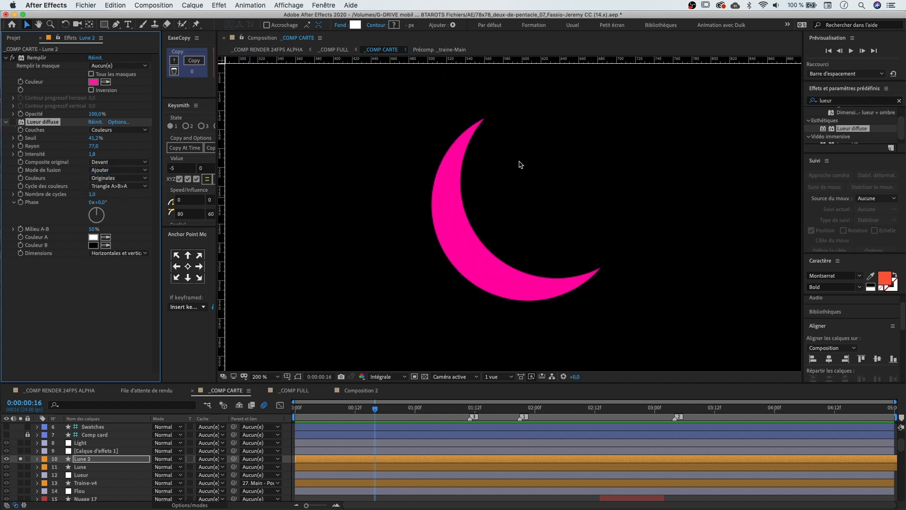
click(13, 122)
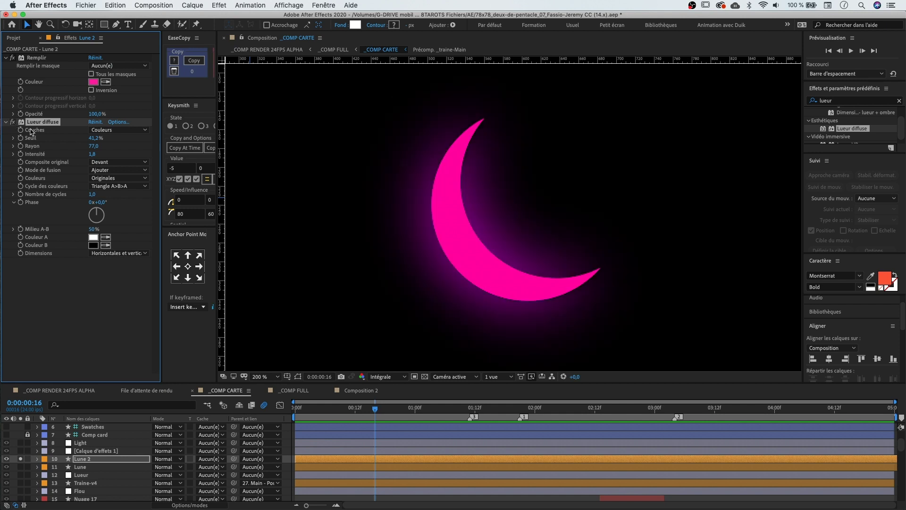
Set the Composite original option of Lueur diffuse to Derrière
click(131, 169)
click(131, 165)
click(129, 162)
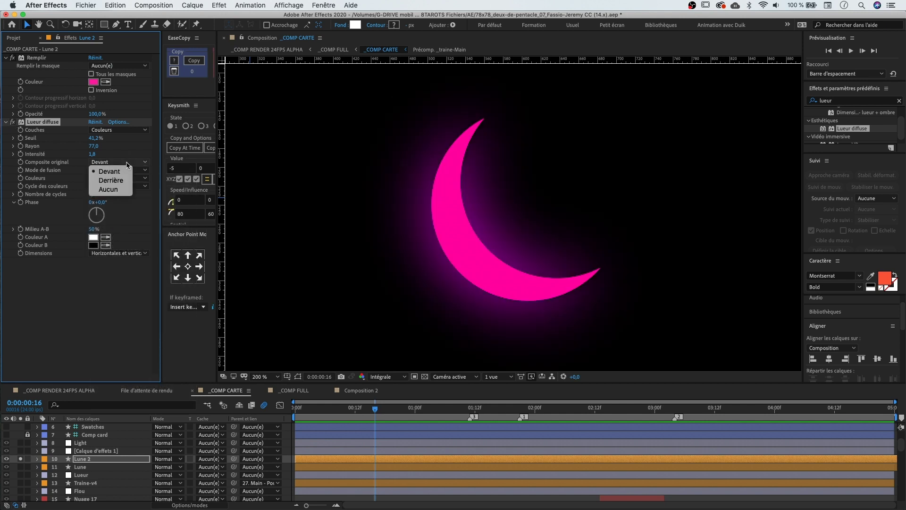
click(111, 180)
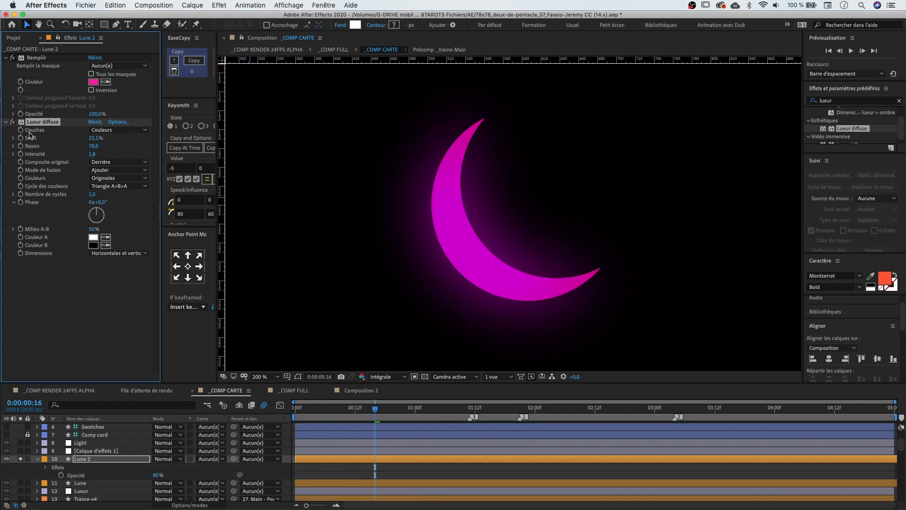
Adjust Lueur diffuse to Seuil 28,2 % and Rayon 38, and duplicate the effect
drag(107, 137, 67, 136)
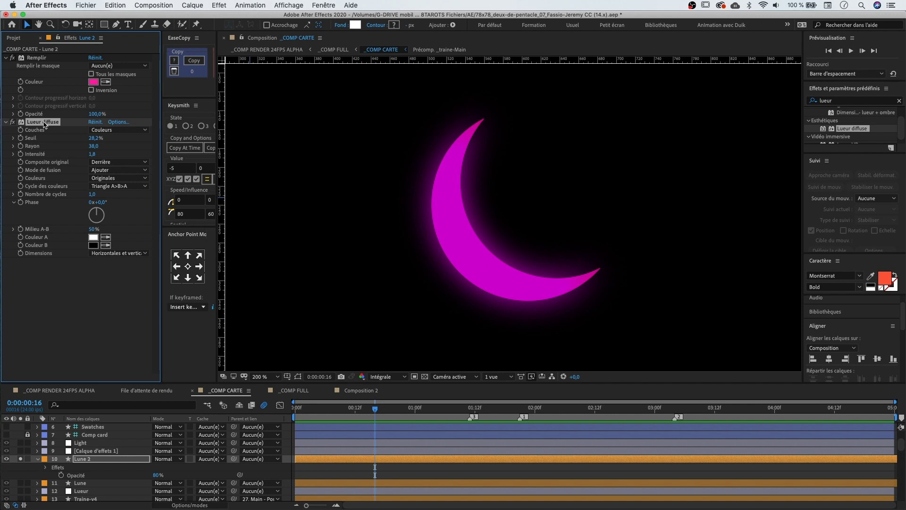
key(super+d)
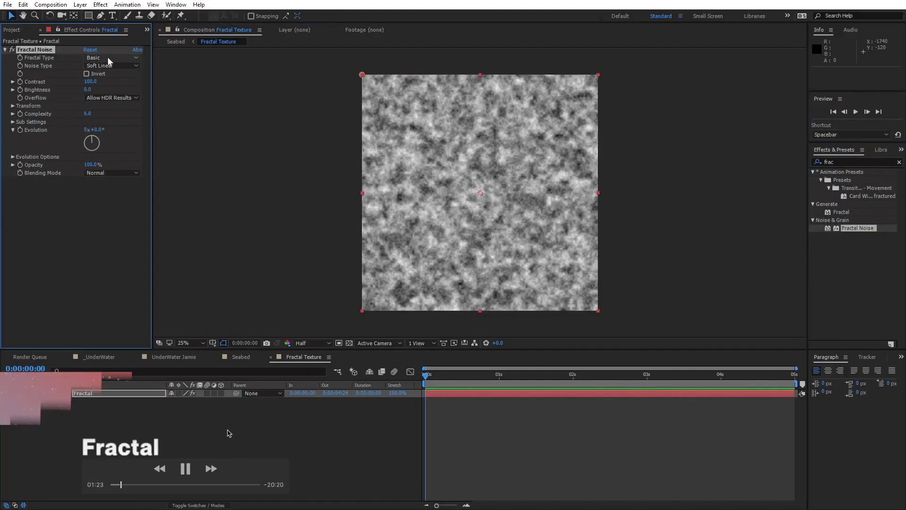
Set the Fractal Type of the Fractal layer's Fractal Noise to Dynamic Progressive and inspect the texture up close
click(113, 58)
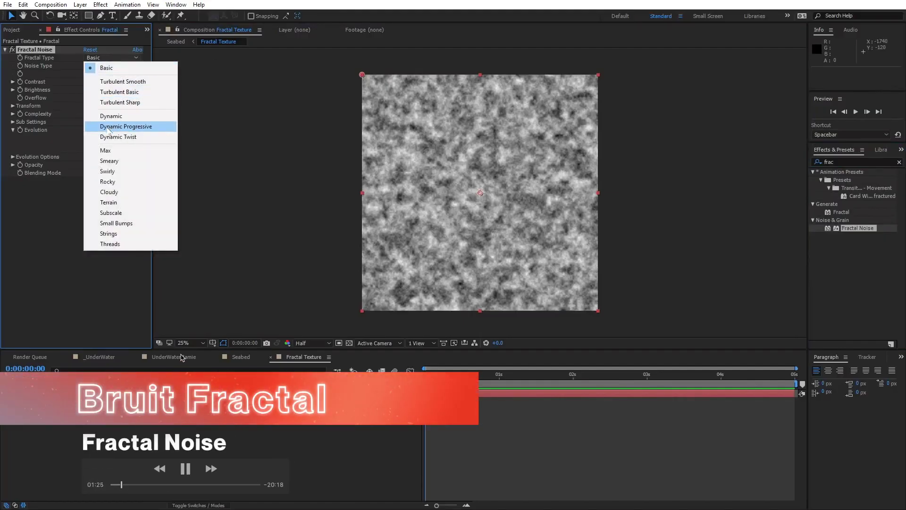
click(116, 127)
scroll(480, 181, up, 2)
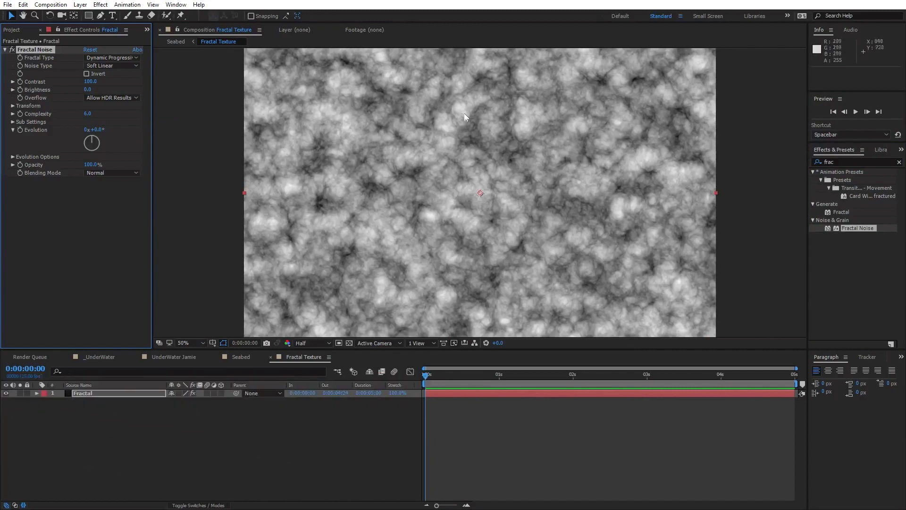
scroll(472, 134, down, 2)
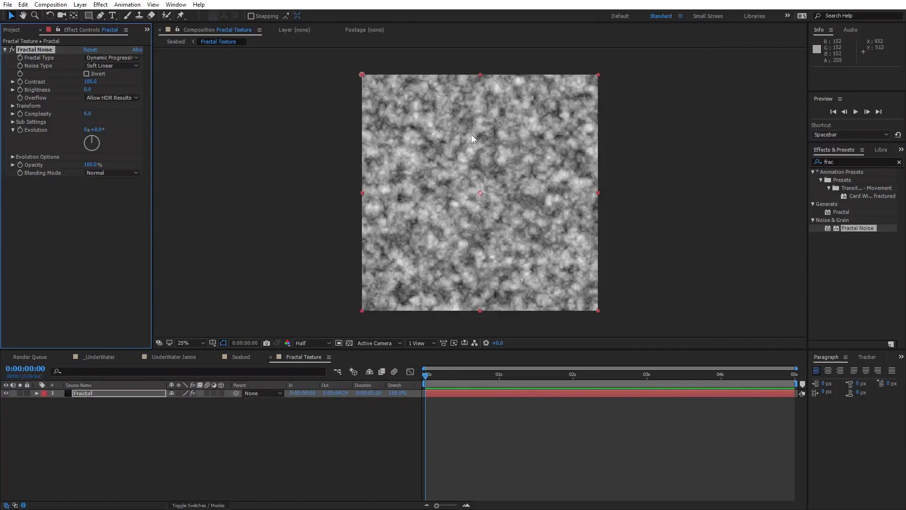
Reduce the Scale in the Fractal Noise Transform settings for a finer pattern
click(12, 105)
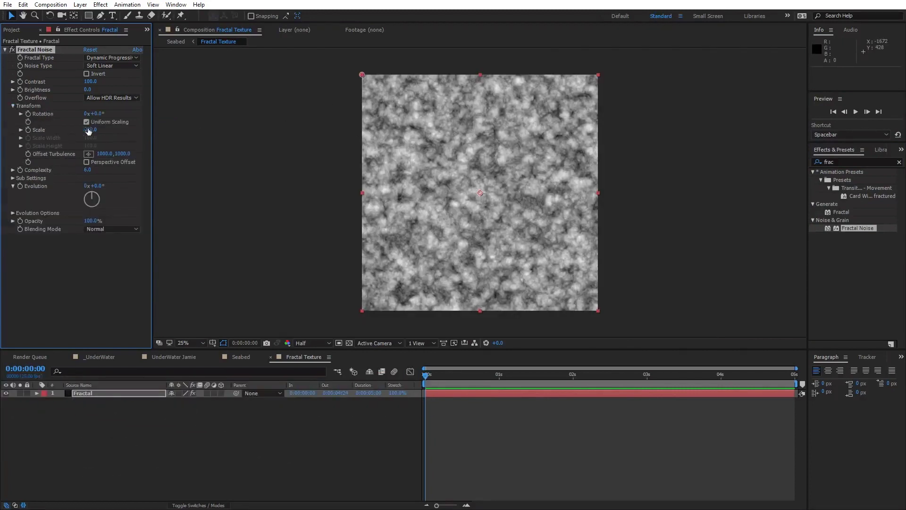
click(21, 129)
drag(89, 130, 74, 133)
click(12, 105)
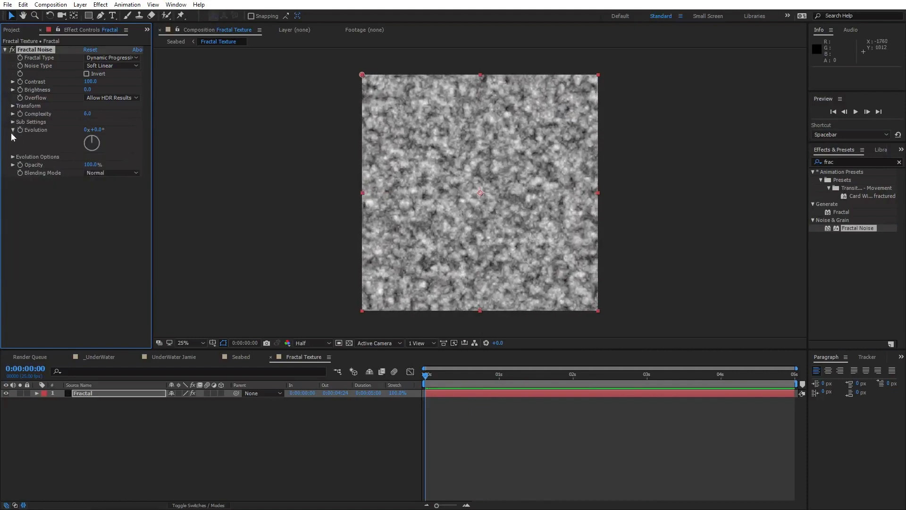
Set Sub Scaling to 70 in the Fractal Noise Sub Settings
click(13, 122)
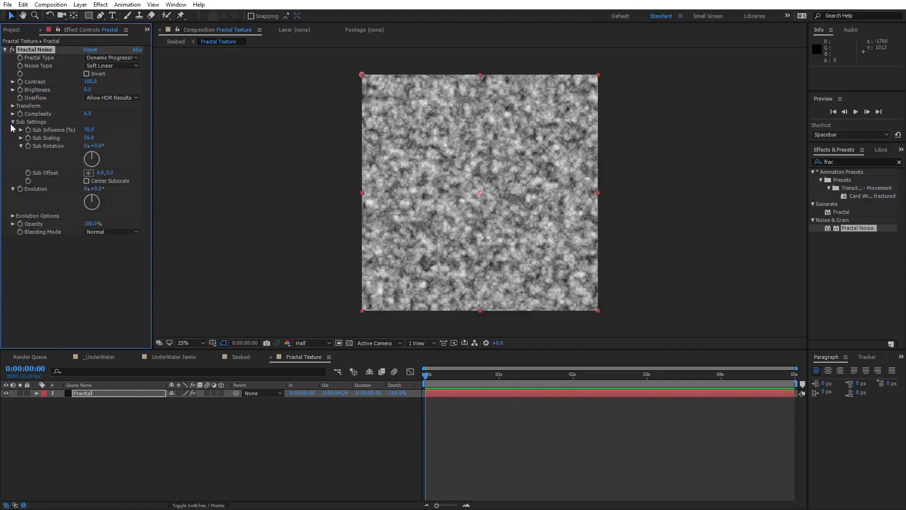
mouse_move(88, 137)
mouse_down()
mouse_move(102, 138)
mouse_move(89, 138)
mouse_up()
click(89, 136)
text(70)
key(Return)
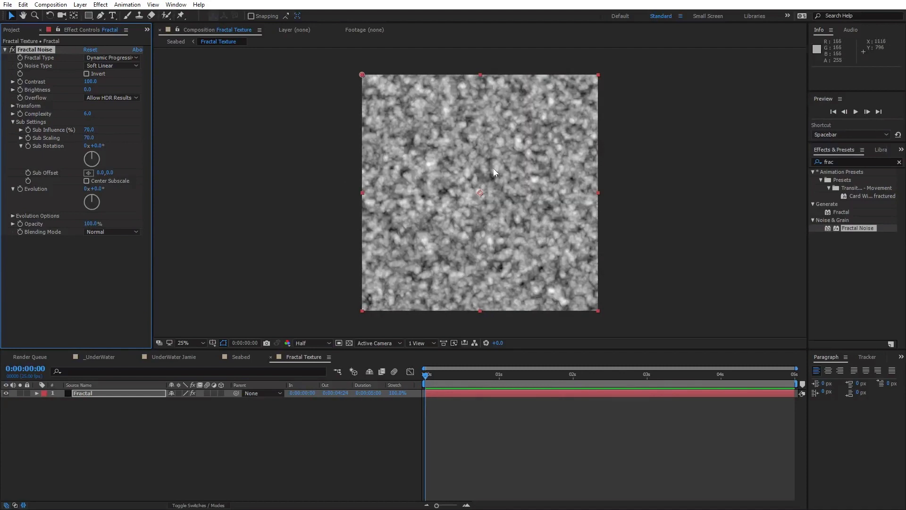
Invert the Fractal Noise and advance its Evolution by more than one full revolution to shift the pattern
click(95, 75)
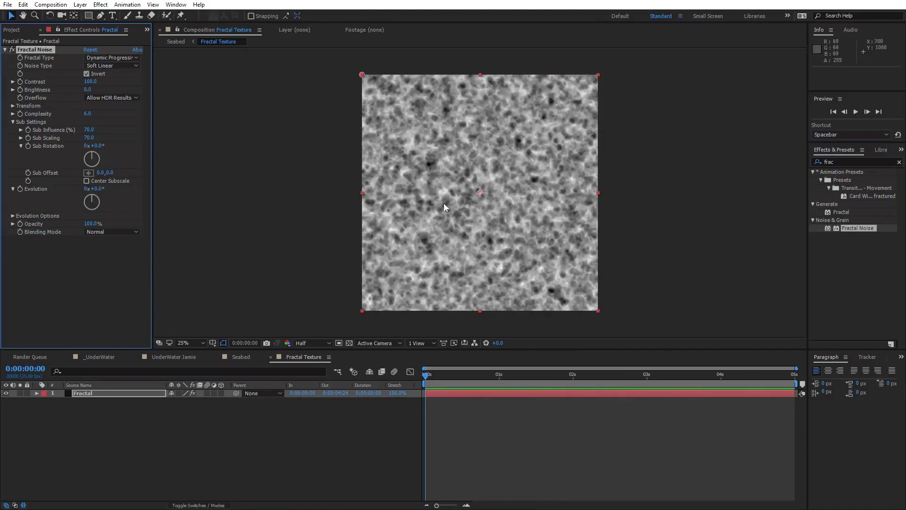
scroll(475, 191, up, 1)
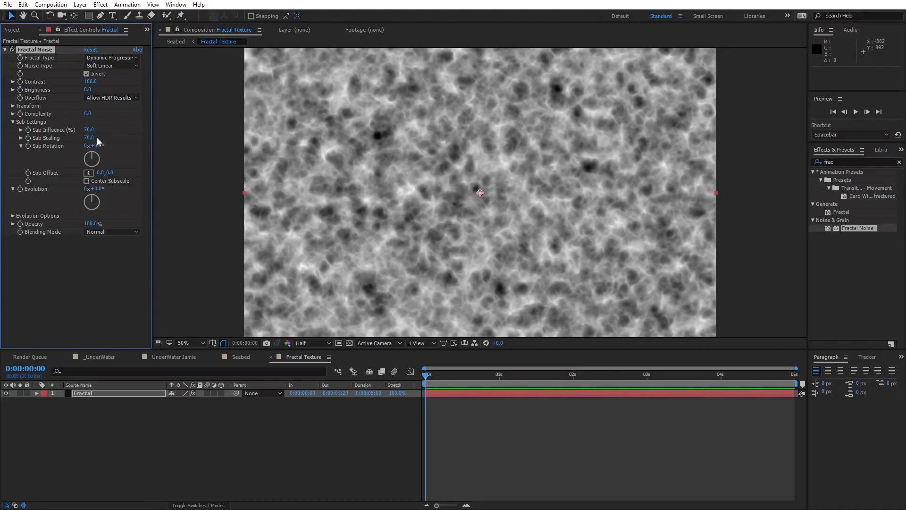
drag(91, 143, 157, 219)
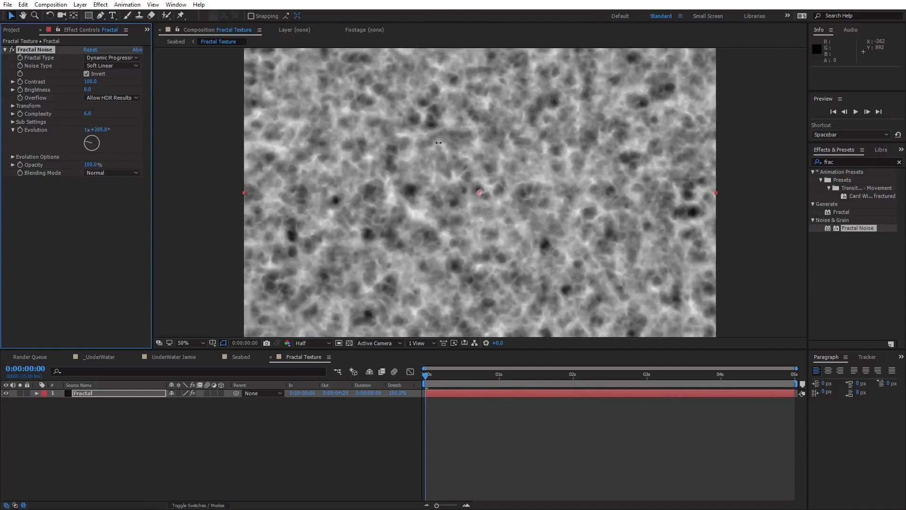
Undo the Evolution change and drive the Fractal Noise Evolution with the expression time*200
key(ctrl+z)
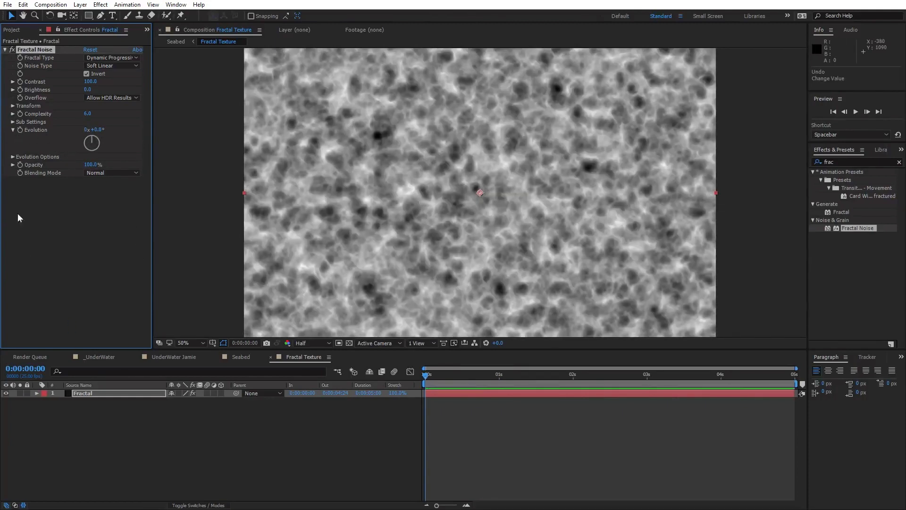
alt+click(21, 130)
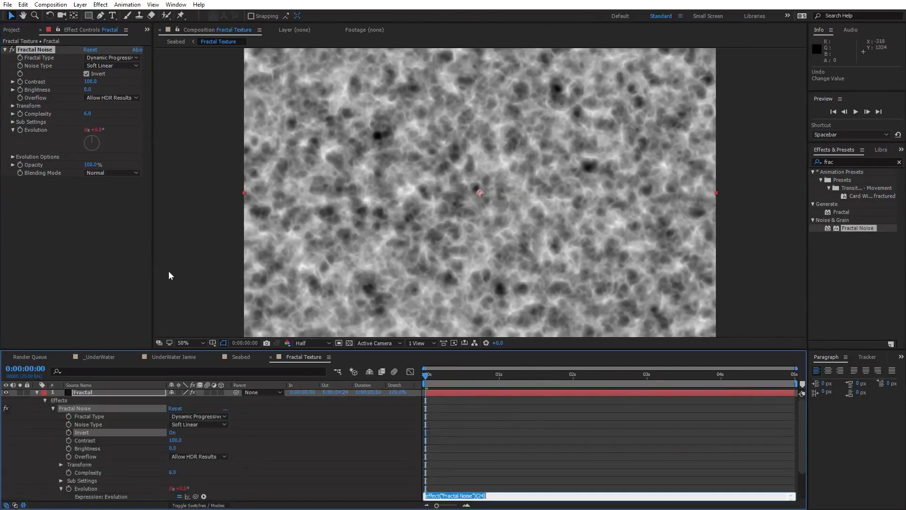
text(time*200)
key(KP_Enter)
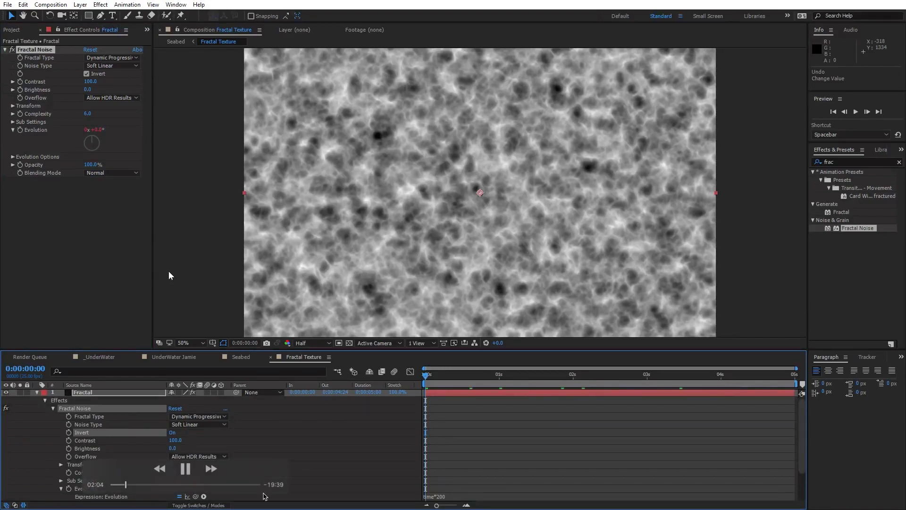
Skim the underwater scene recording to examine how CC Vector Blur and CC Glass shape the seabed, sea level and sky layers
click(141, 485)
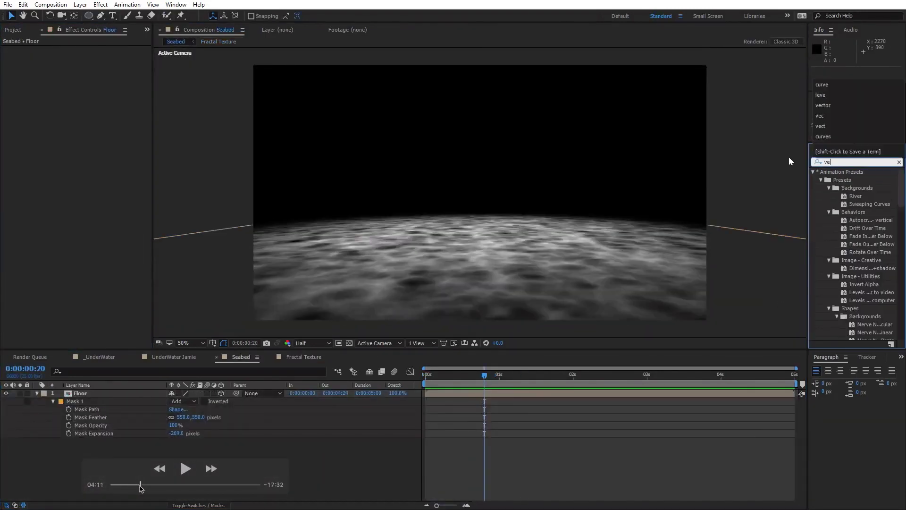
drag(140, 484, 143, 486)
drag(143, 485, 146, 485)
drag(145, 486, 146, 486)
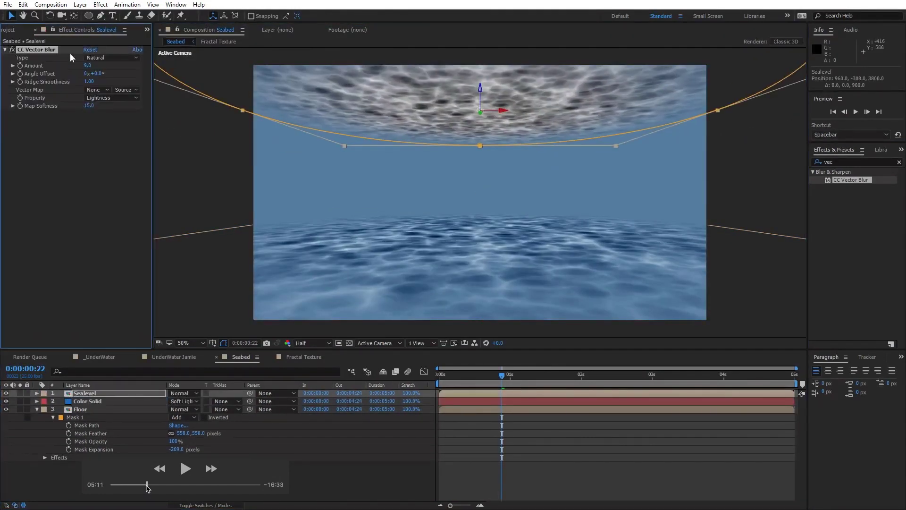
drag(146, 486, 147, 486)
drag(148, 486, 150, 486)
drag(150, 486, 152, 486)
drag(153, 486, 155, 486)
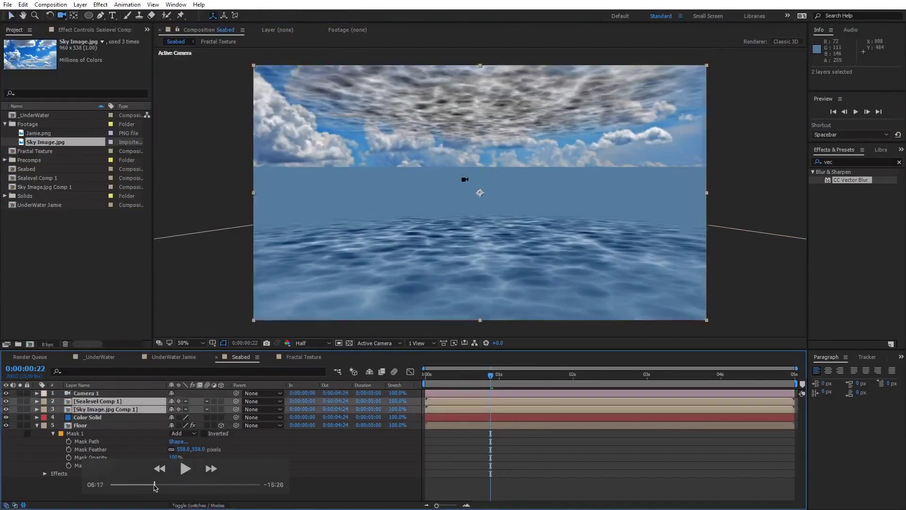
drag(154, 486, 156, 486)
drag(156, 486, 158, 486)
drag(158, 486, 161, 487)
drag(161, 487, 163, 487)
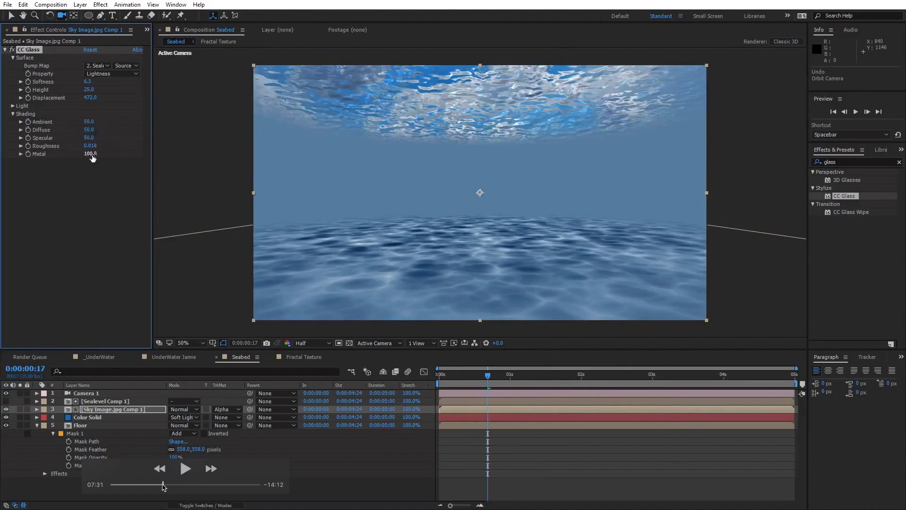
drag(163, 487, 166, 487)
drag(167, 487, 168, 487)
drag(168, 487, 170, 486)
drag(170, 486, 175, 483)
drag(175, 483, 175, 484)
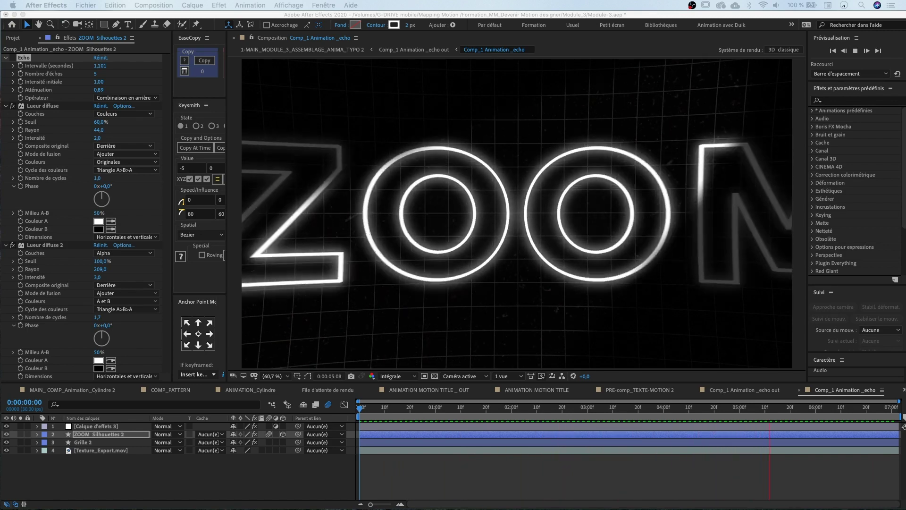
Enable the Echo effect on the ZOOM_Silhouettes 2 layer and view the animation at 0:00:00:10
click(14, 61)
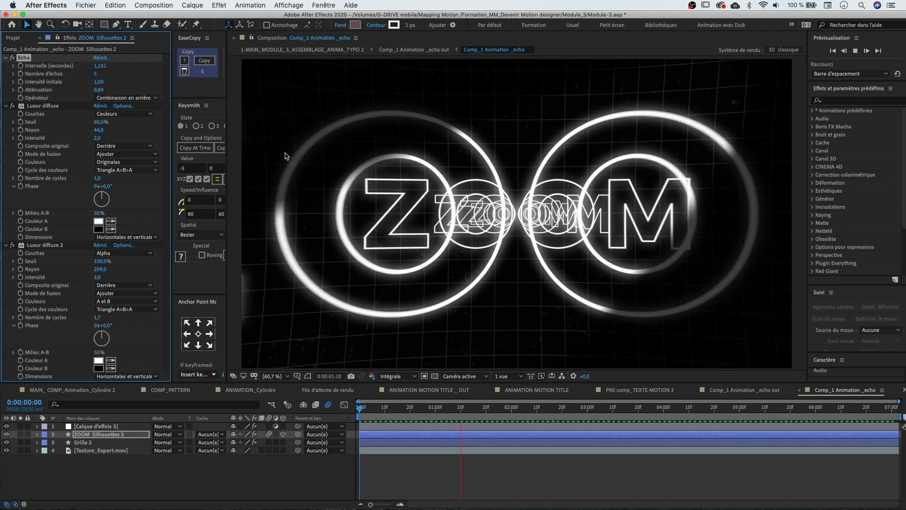
click(384, 409)
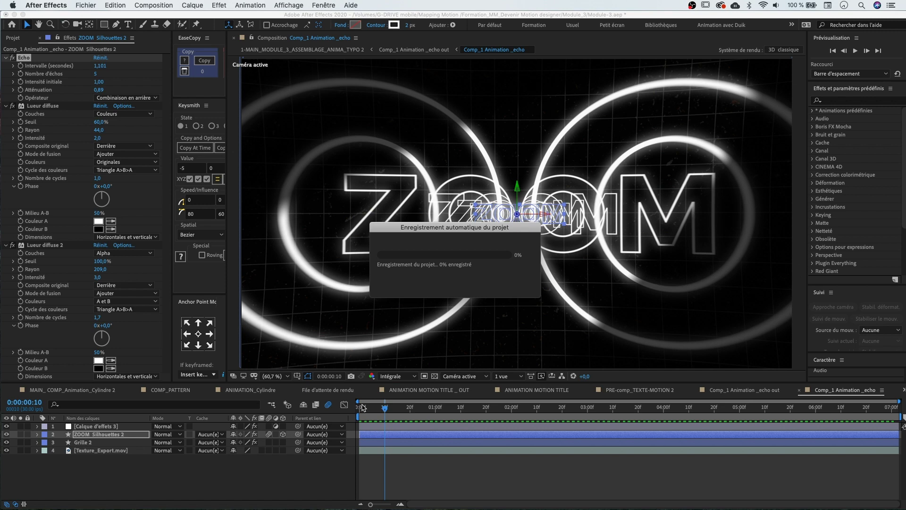
Select Calque d'effets 3 without shifting it, toggle the inverted distortion of its Compensation optique effect and scrub the animation
drag(410, 228, 303, 204)
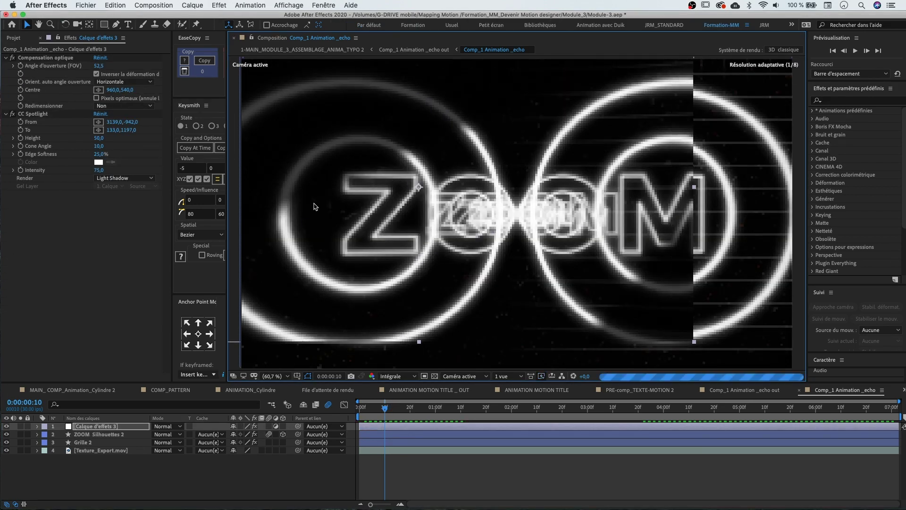
key(ctrl+z)
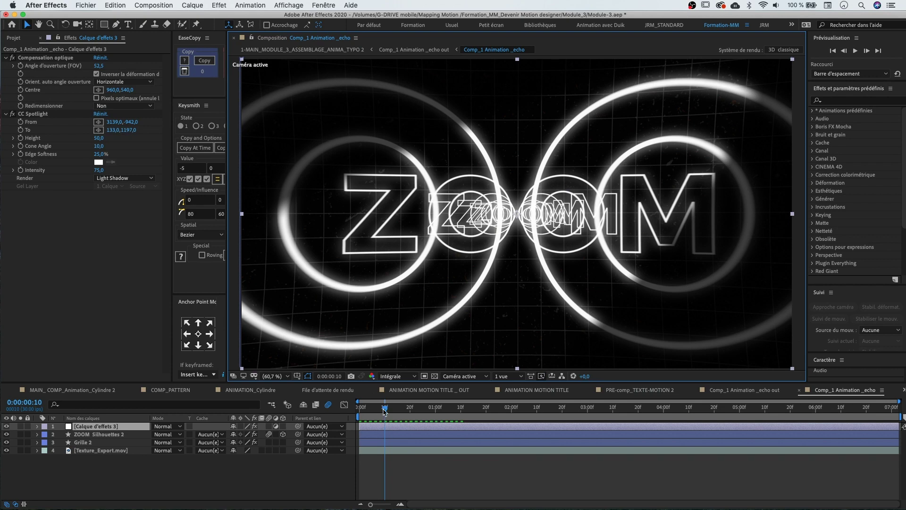
drag(384, 408, 365, 409)
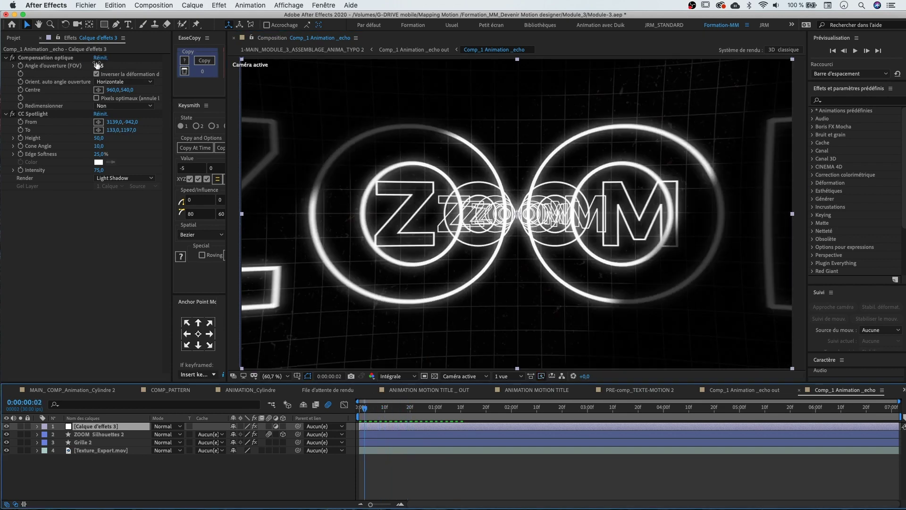
click(96, 74)
drag(432, 409, 307, 409)
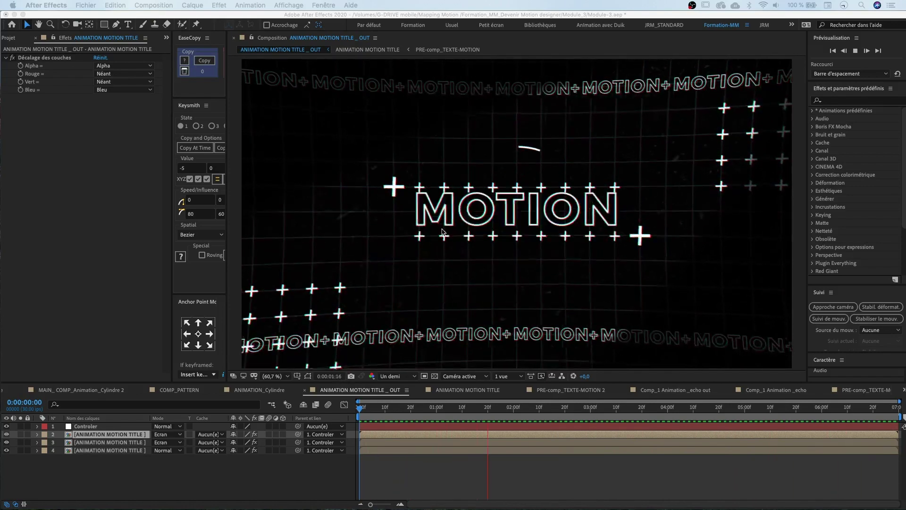
Open the ANIMATION MOTION TITLE precomp, compare PRE-comp_TEXTE-MOTION 2 without and with Juxtaposition directionnelle, and preview the animation
double_click(66, 437)
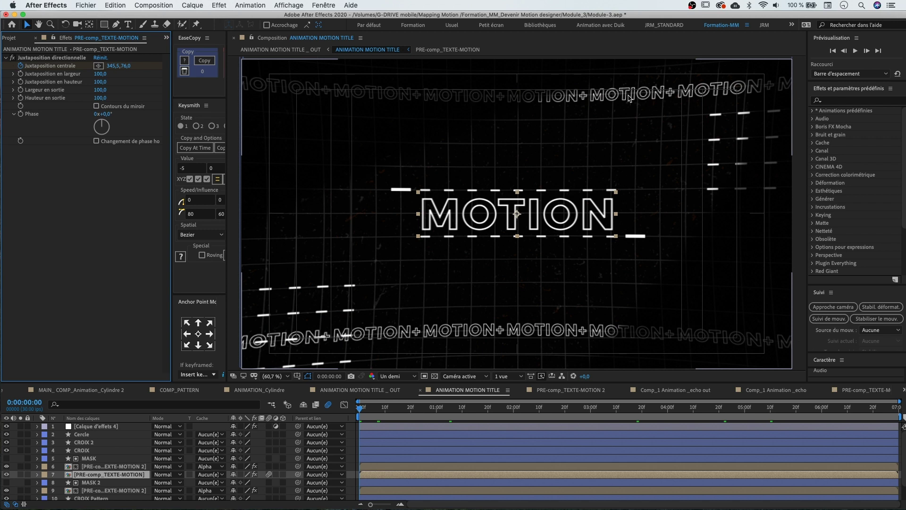
click(583, 95)
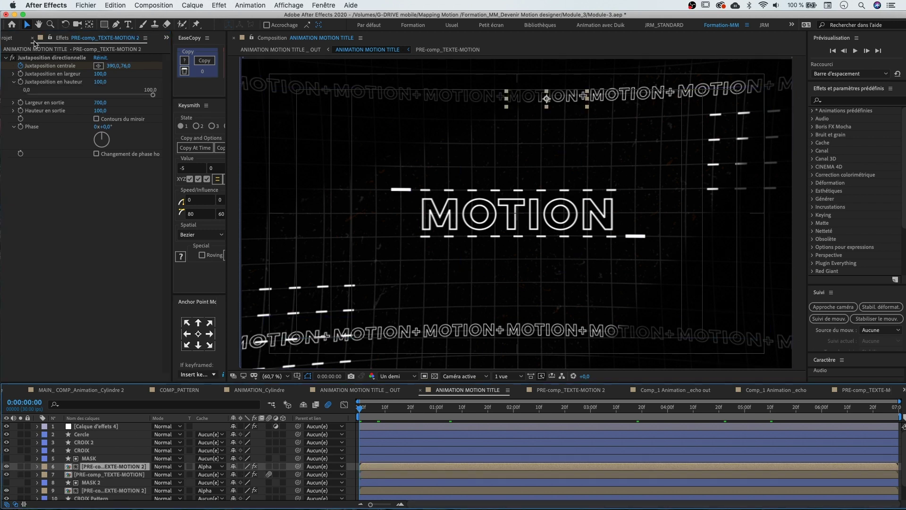
click(14, 58)
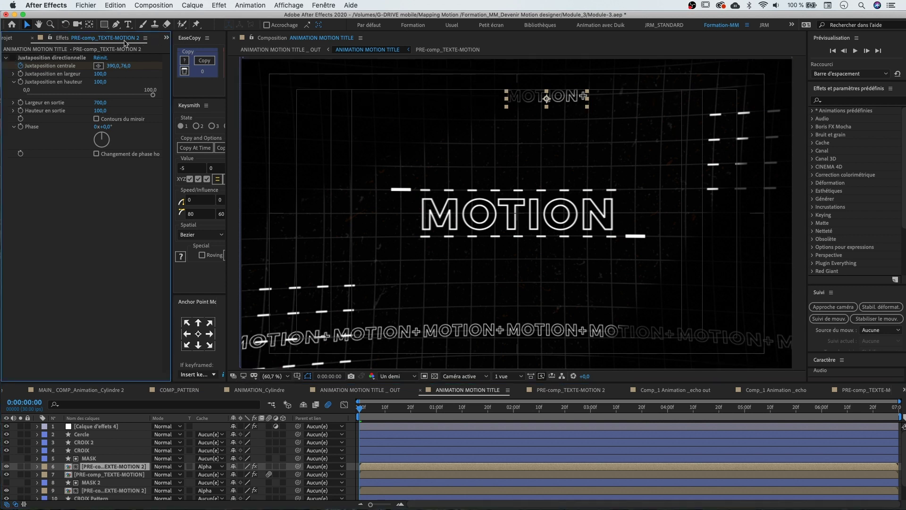
click(14, 58)
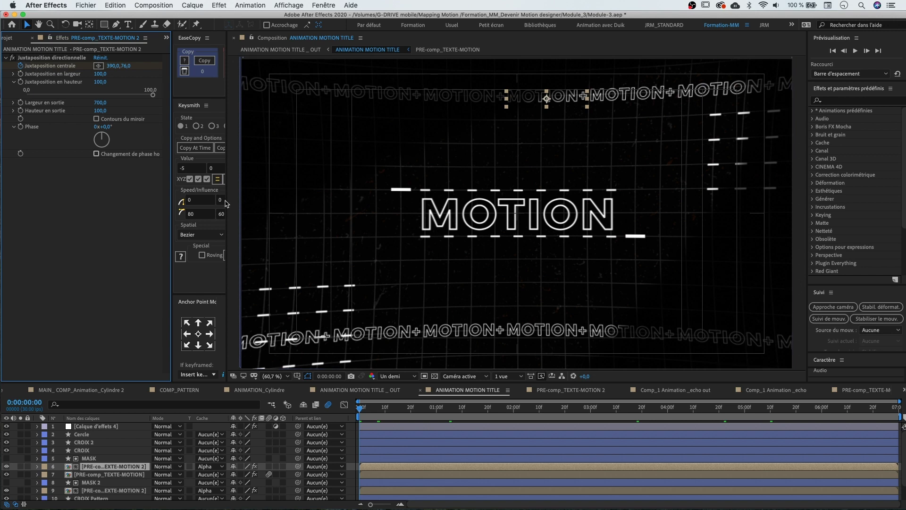
key(space)
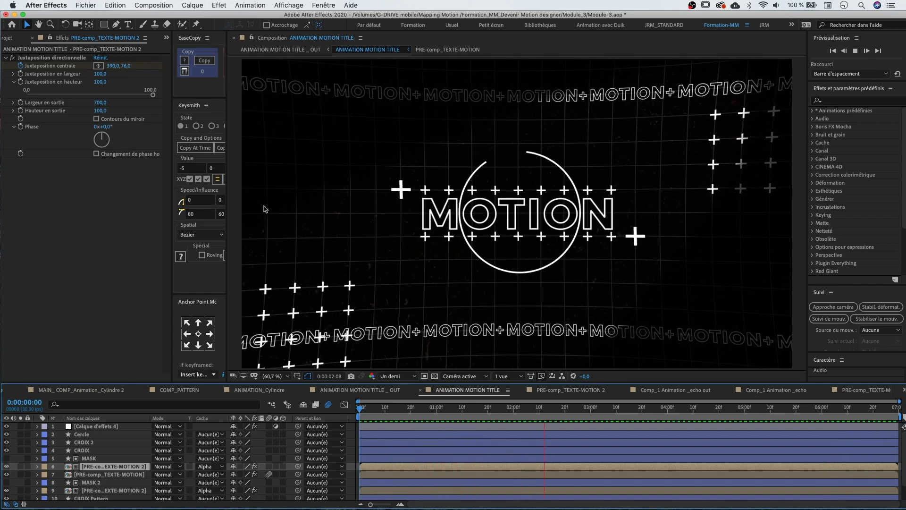
Compare the TEXTE layer in COMP_PATTERN without and with Juxtaposition directionnelle, and preview the result in MAIN_COMP_Animation_Cylindre 2
click(119, 389)
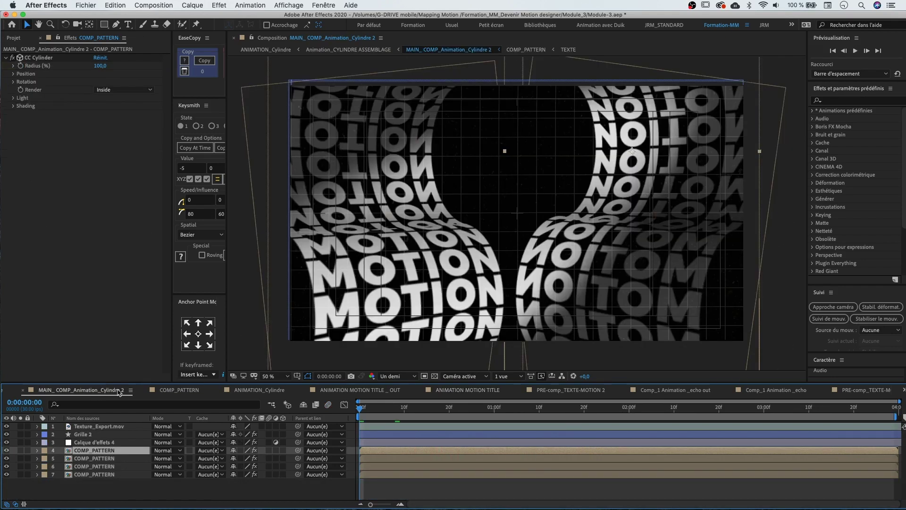
click(179, 391)
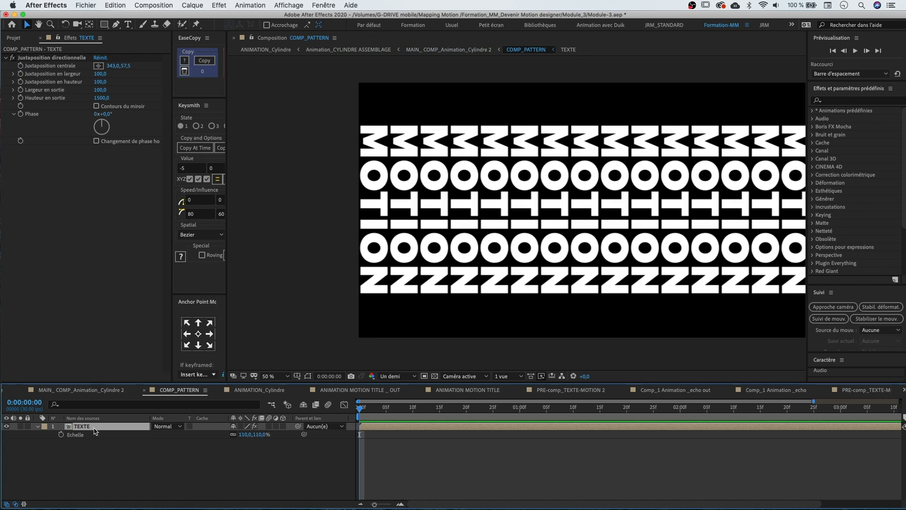
click(12, 57)
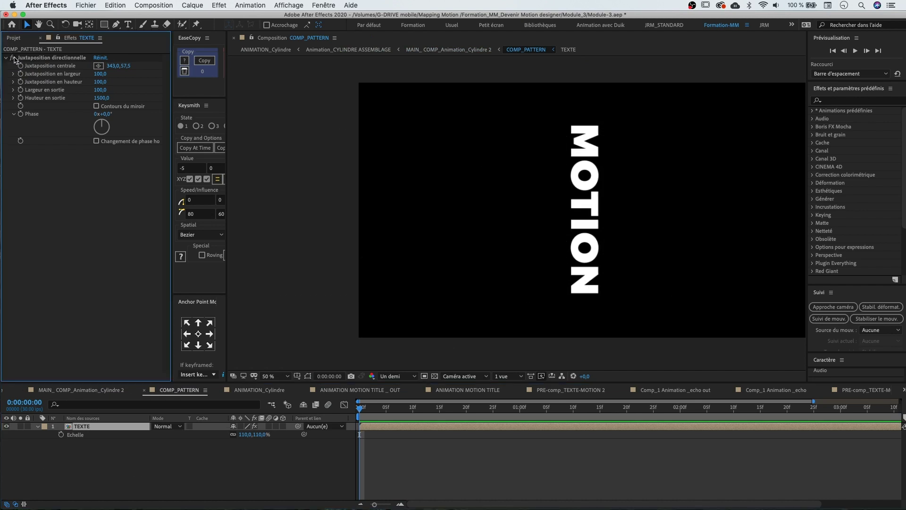
click(12, 57)
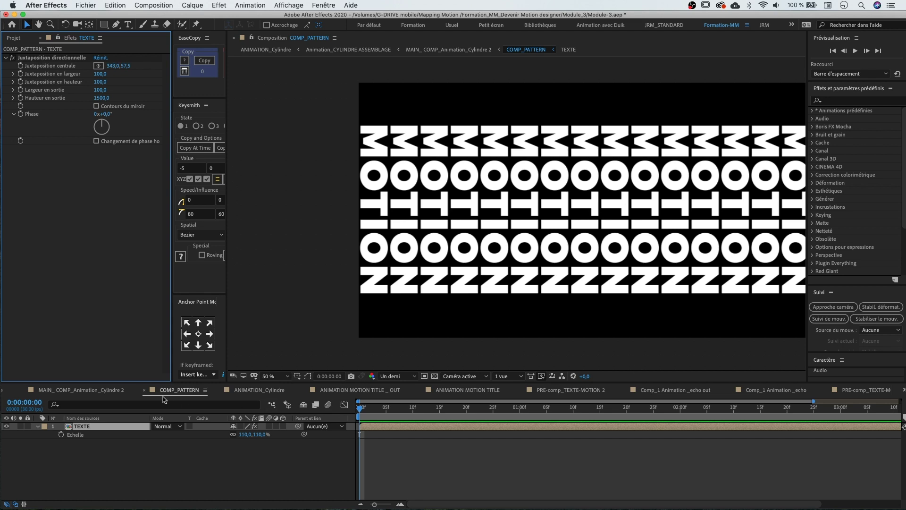
click(112, 391)
key(space)
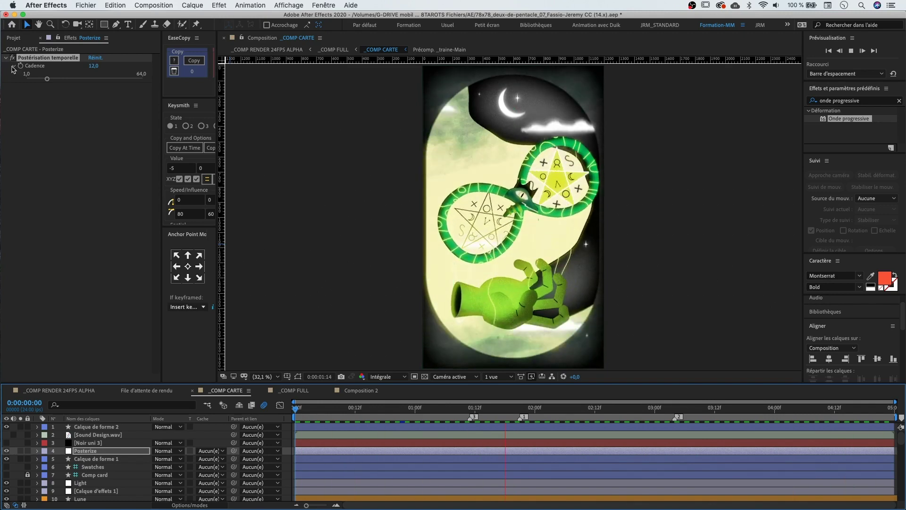
Check the frame rate in the composition settings of _COMP CARTE against the Postérisation temporelle rate
key(super+k)
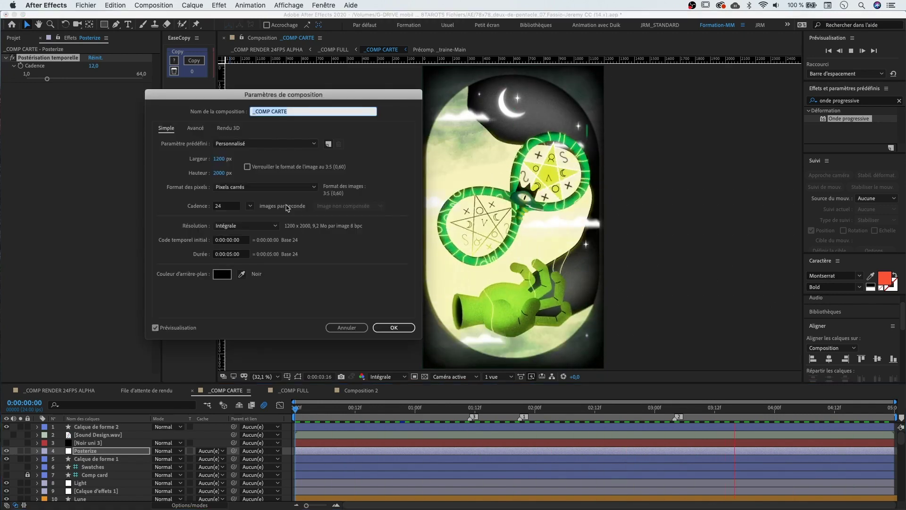
click(397, 327)
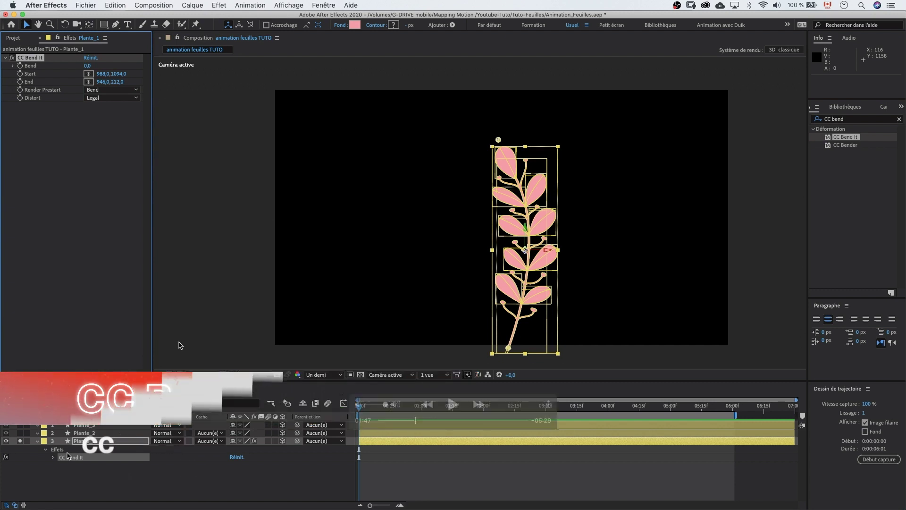
Set the CC Bend It Bend value of Plante_1 to 14 at 0:00:02:00
click(451, 405)
drag(507, 404, 300, 469)
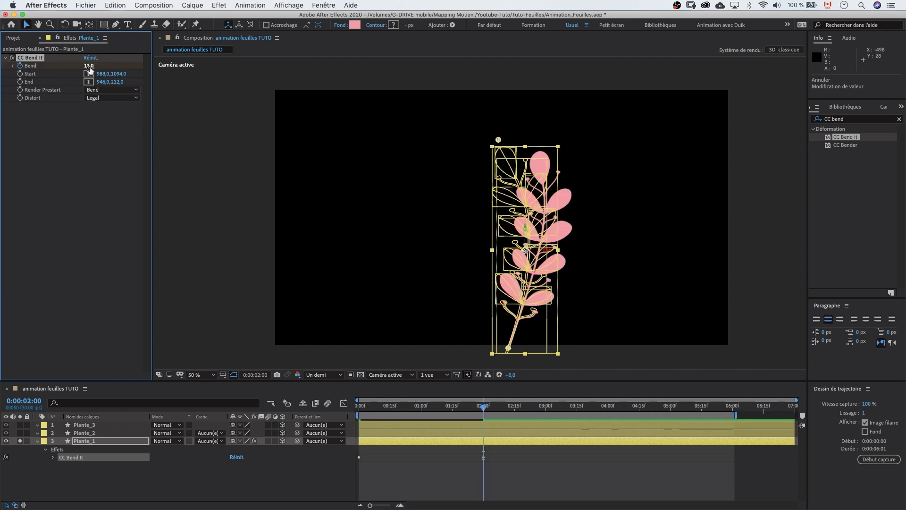
click(89, 67)
text(14)
click(411, 457)
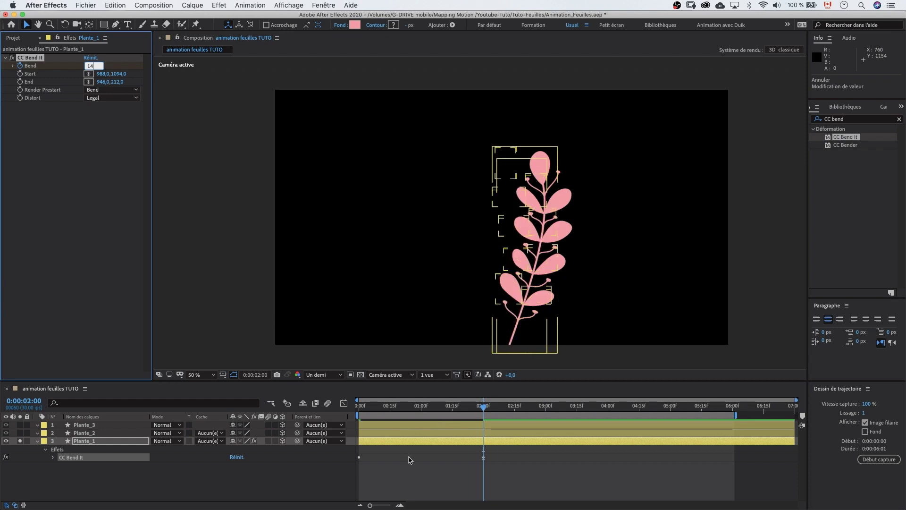
click(498, 442)
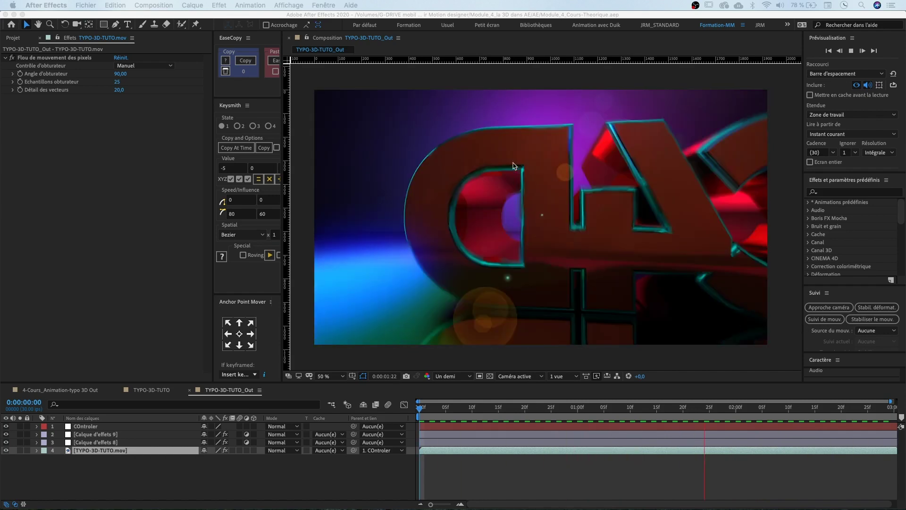
Scrub and play the TYPO-3D-TUTO_Out animation, and examine the Flou de mouvement des pixels blur up close at 0:00:01:26
key(space)
click(446, 408)
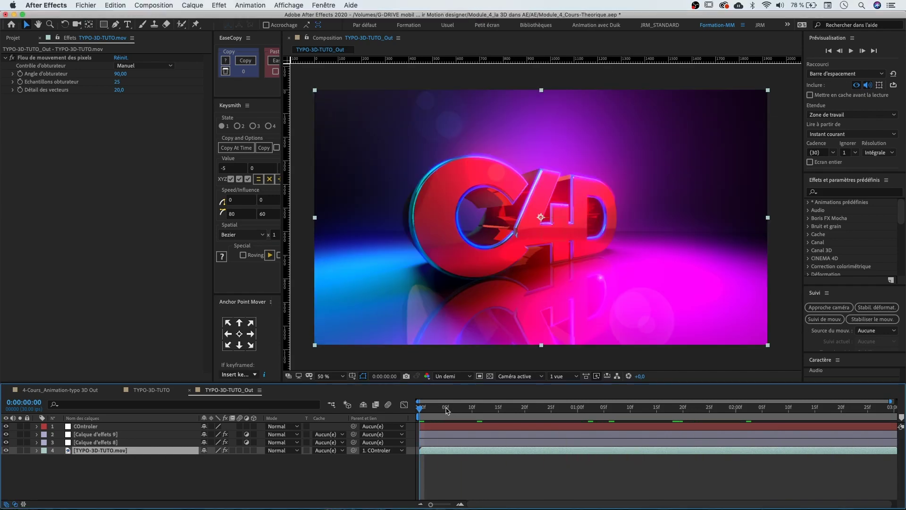
drag(431, 412, 508, 408)
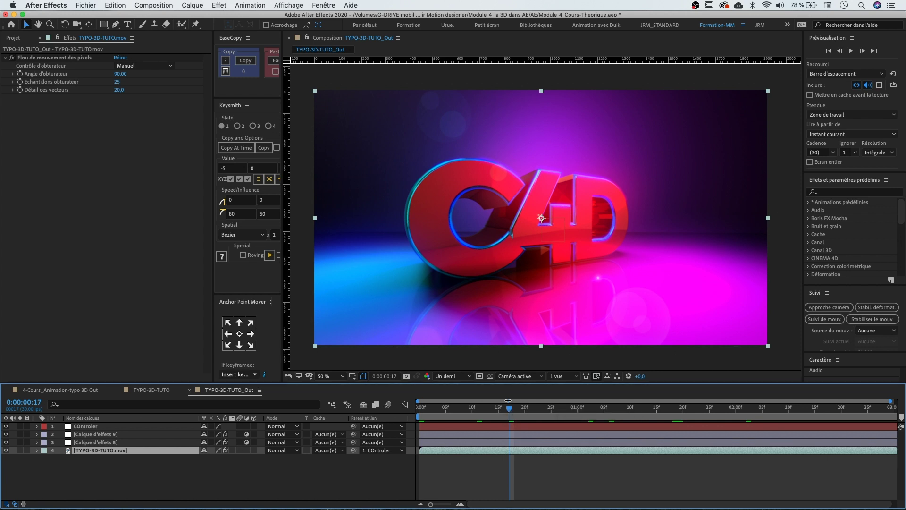
key(space)
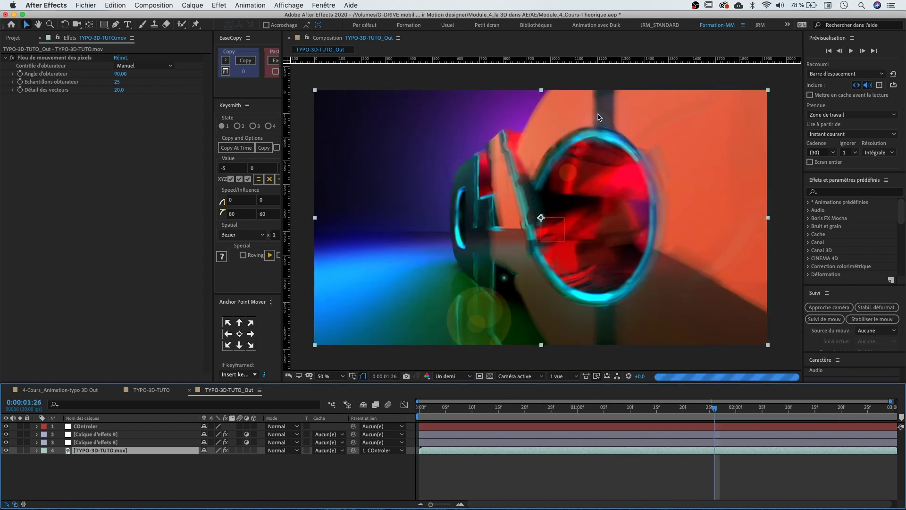
key(space)
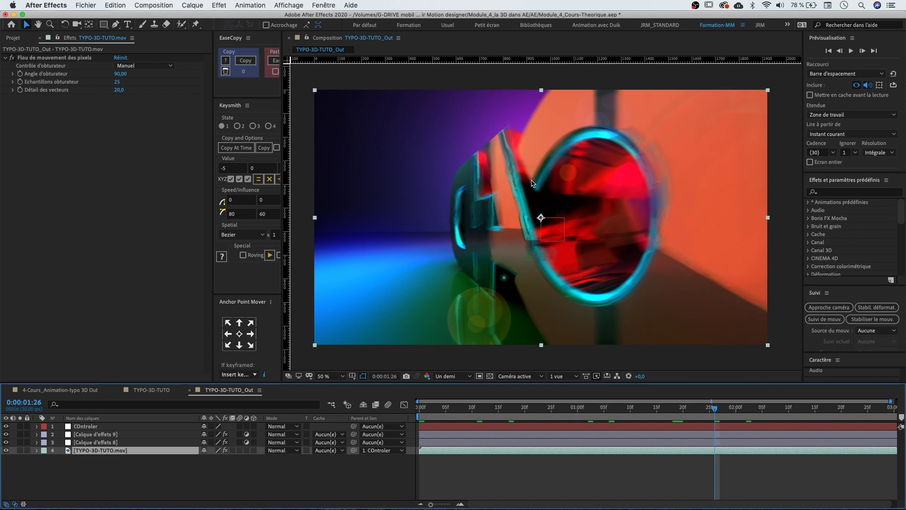
scroll(580, 192, up, 2)
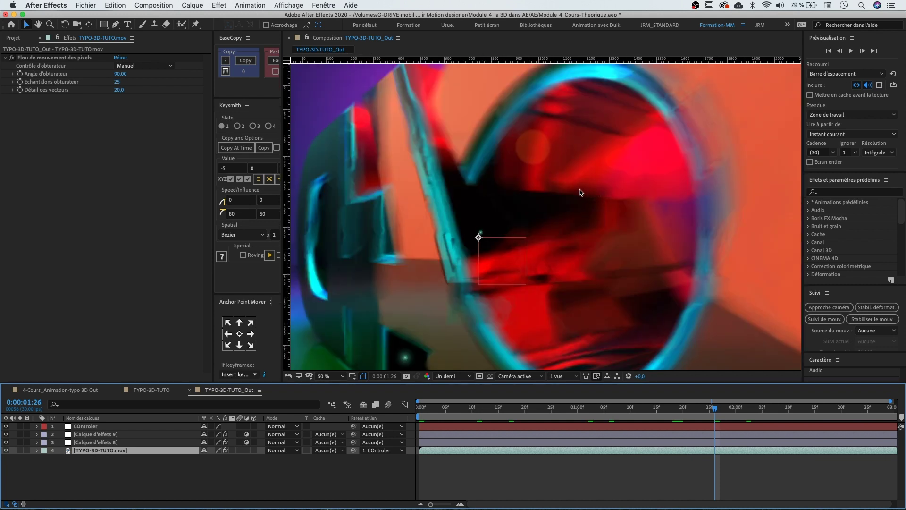
scroll(580, 192, down, 2)
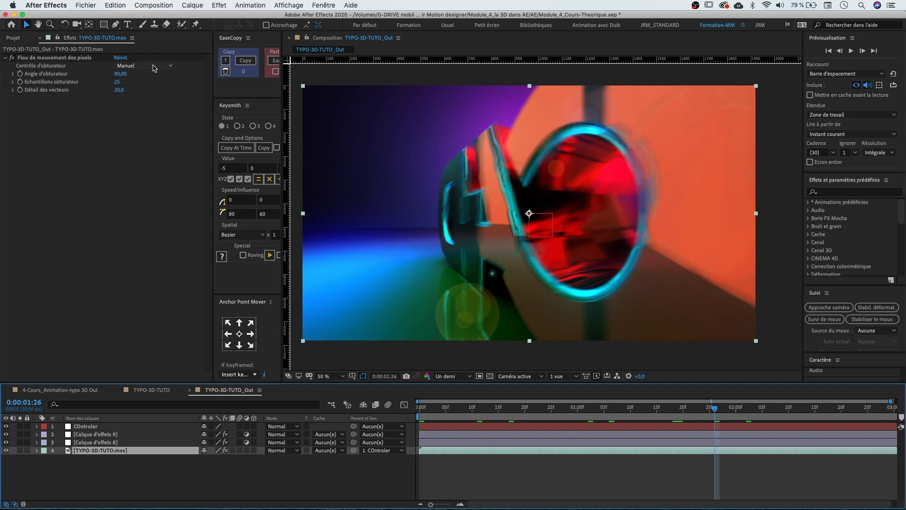
Preview the TYPO-3D-TUTO_Out animation from an earlier frame and compare it with the source TYPO-3D-TUTO composition
drag(694, 407, 532, 407)
key(space)
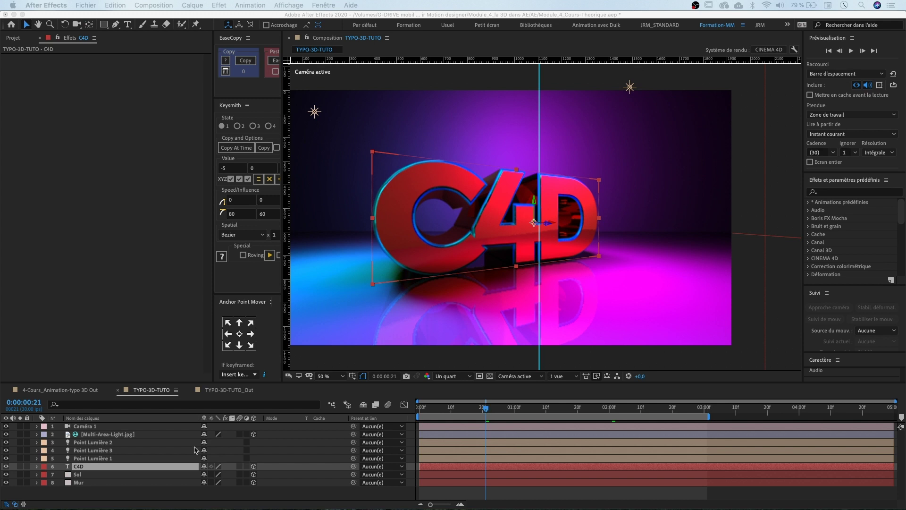
click(223, 391)
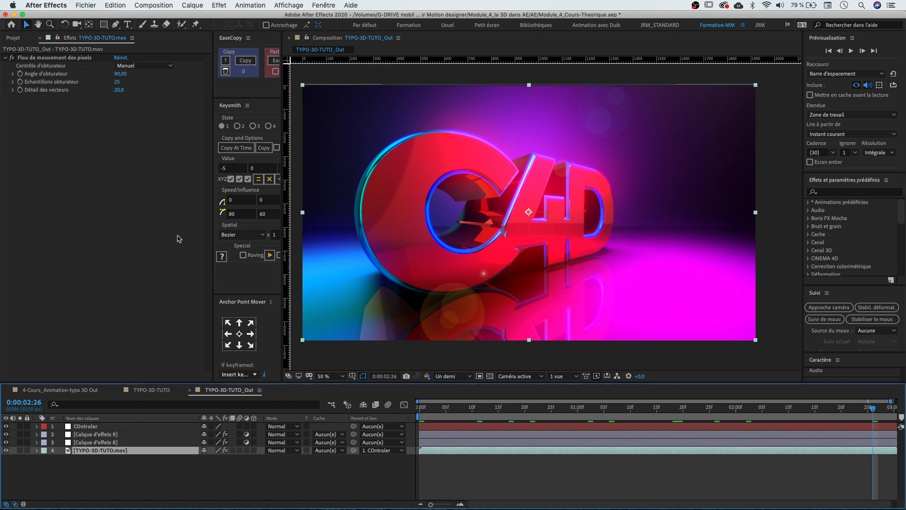
key(shift+comma)
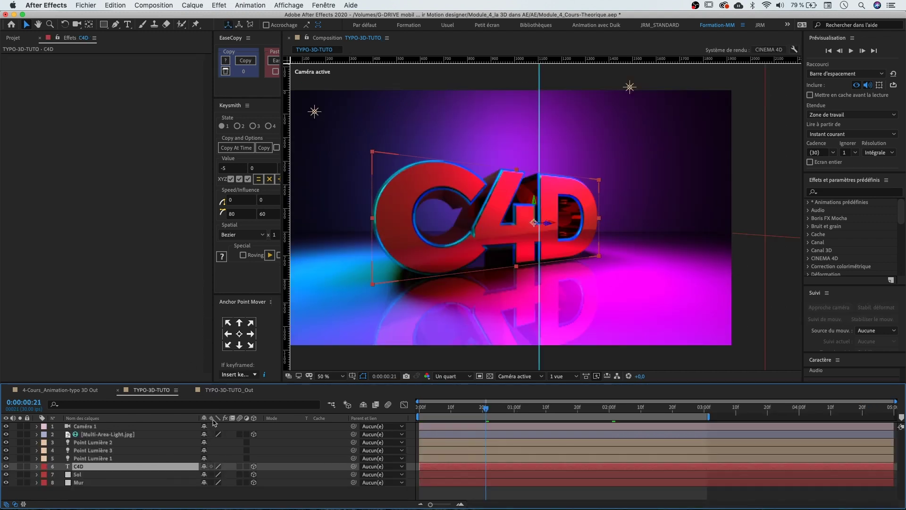
click(226, 392)
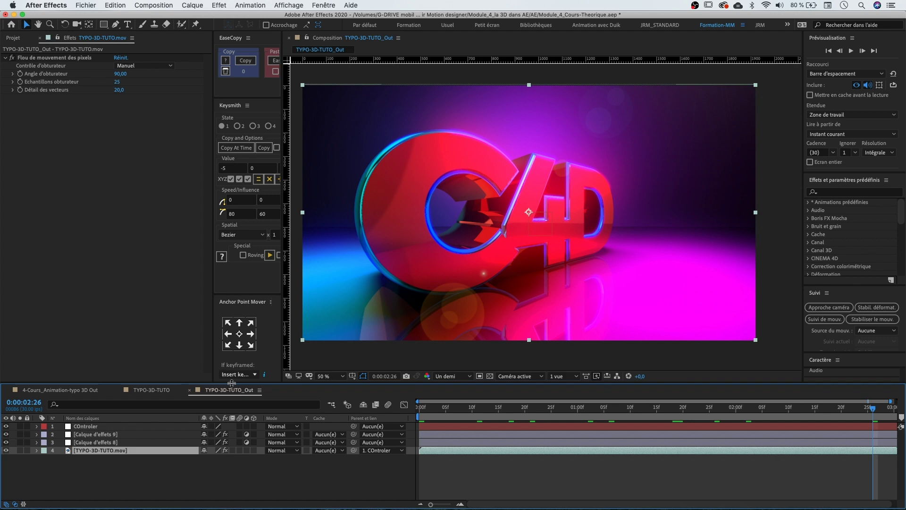
click(531, 408)
key(space)
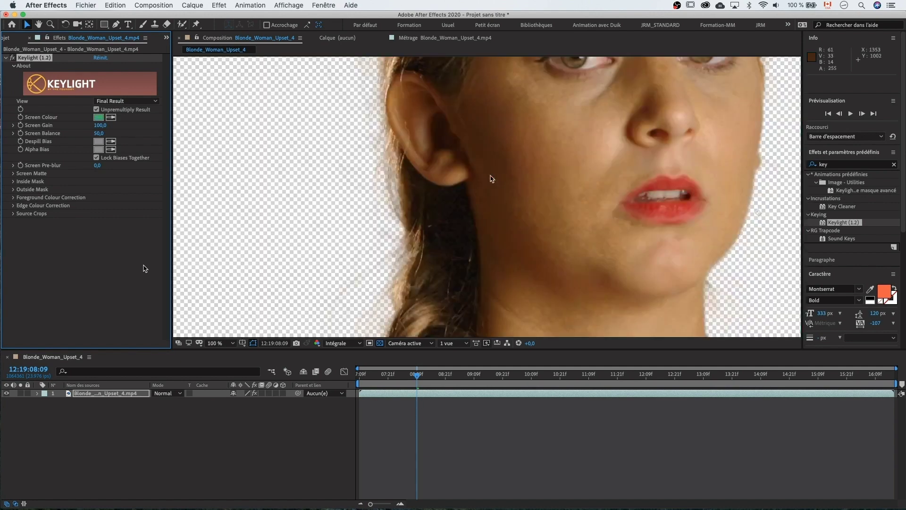
Scrub the TAVA JUNGLE video forward through its final seconds
mouse_move(384, 202)
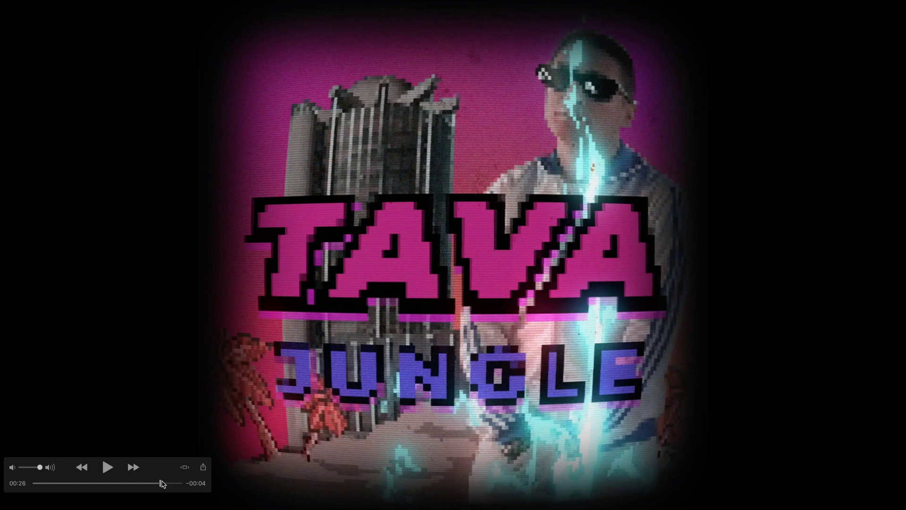
drag(160, 485, 169, 481)
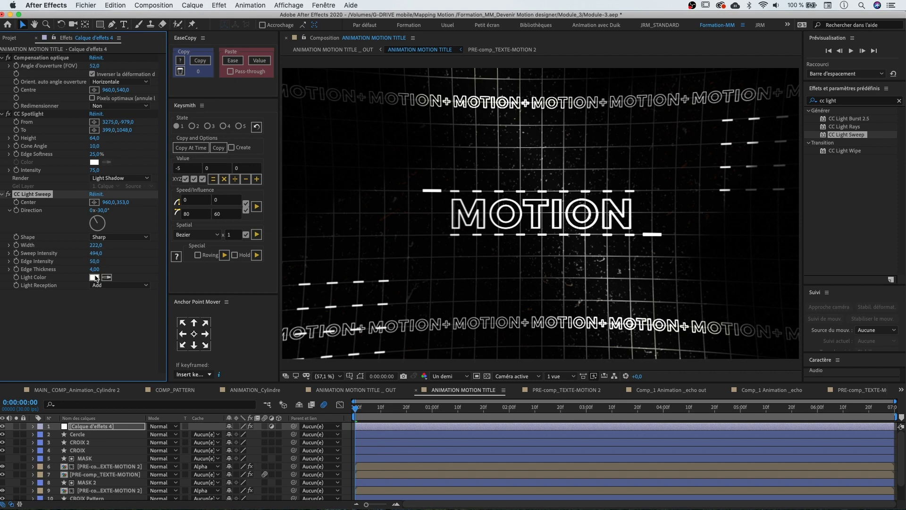
Set the CC Light Sweep Edge Thickness to 16 and Light Color to pink FF0066 on Calque d'effets 4
drag(94, 269, 75, 267)
drag(142, 262, 147, 261)
click(94, 277)
drag(717, 125, 717, 106)
click(703, 98)
click(789, 100)
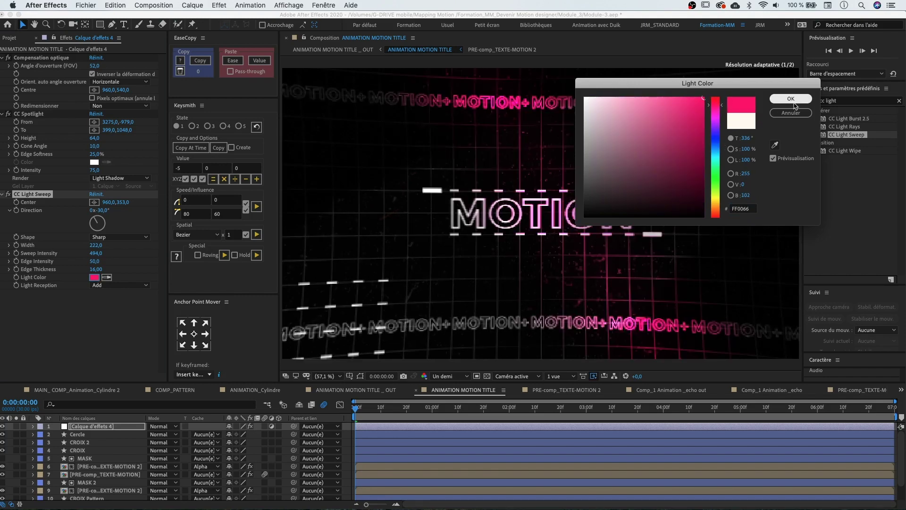
Set the CC Light Sweep Sweep Intensity to 488 and Edge Intensity to 264, and vary its Width and Center
drag(95, 254, 189, 254)
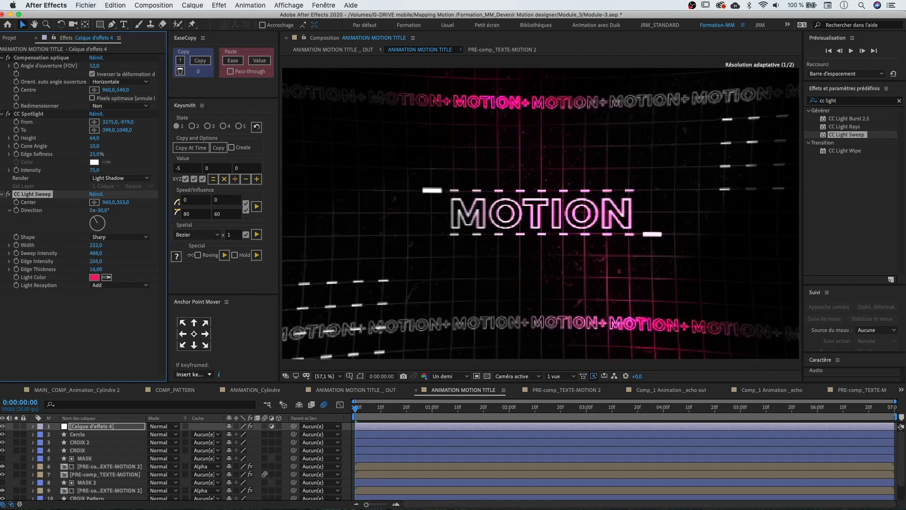
drag(96, 245, 31, 217)
drag(124, 202, 170, 202)
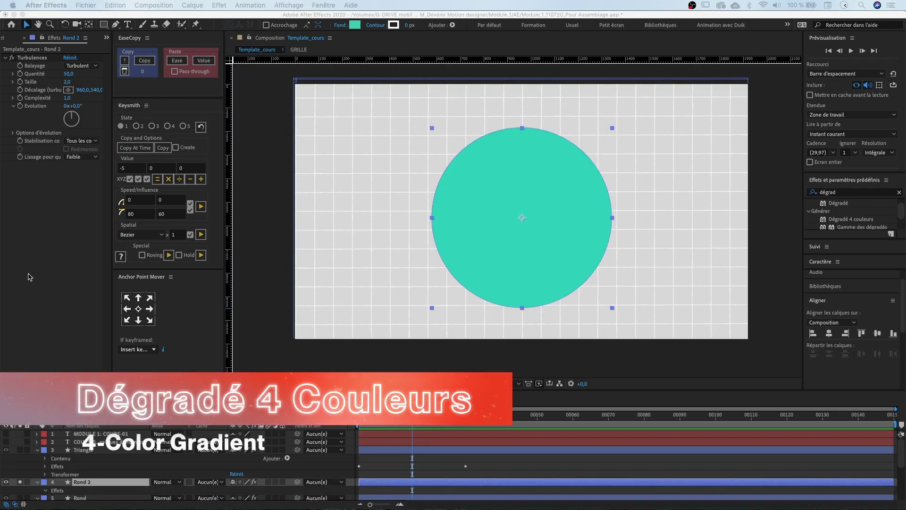
Apply the Dégradé 4 couleurs effect to the Rond 2 circle and widen the effect settings area
click(844, 221)
drag(829, 225, 597, 221)
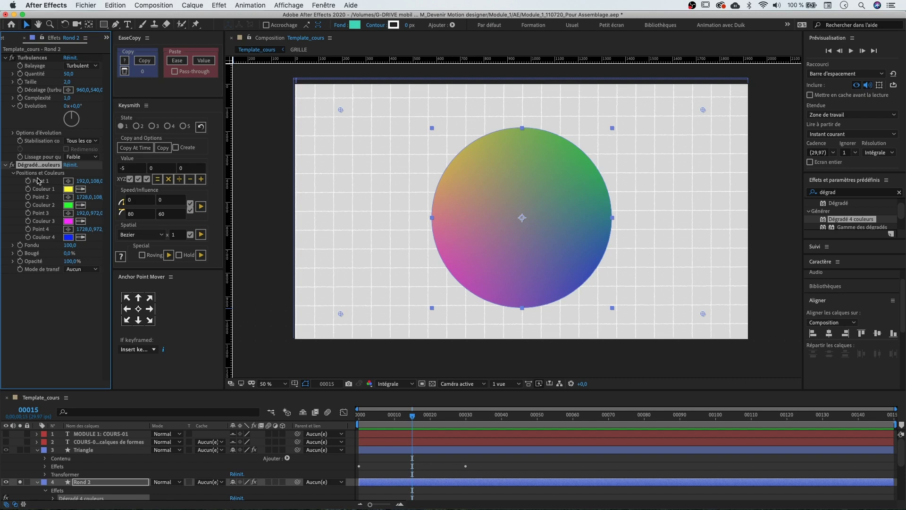
drag(112, 169, 171, 169)
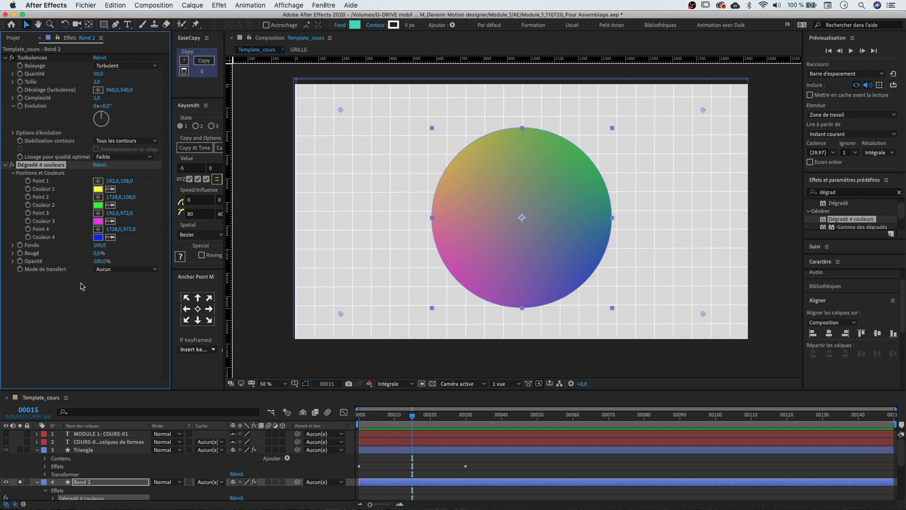
Change Couleur 1 of the Dégradé 4 couleurs effect to purple
click(98, 189)
drag(680, 128, 695, 117)
mouse_move(714, 174)
mouse_down()
mouse_move(716, 144)
mouse_move(717, 169)
mouse_up()
drag(716, 118, 717, 126)
click(791, 98)
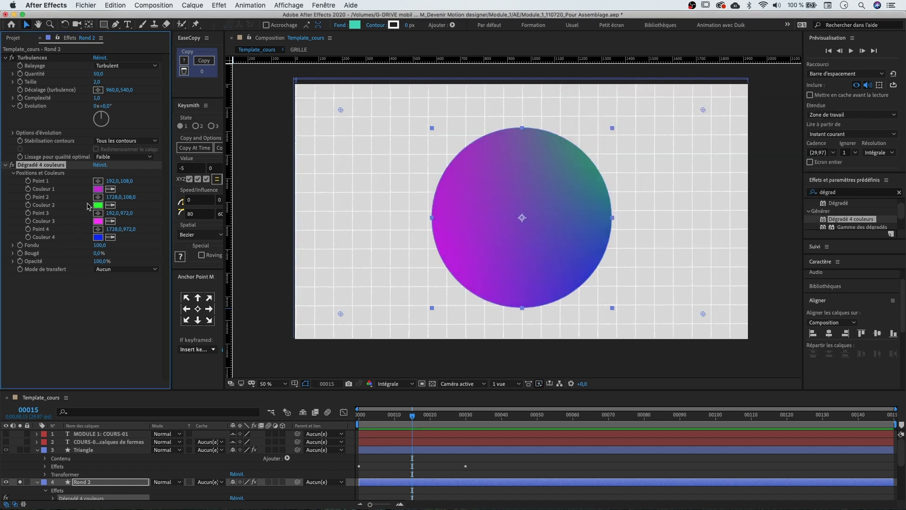
Try a pink Couleur 2 in the four-colour gradient, and settle on violet AA00FF
click(100, 205)
drag(716, 177, 716, 109)
click(791, 99)
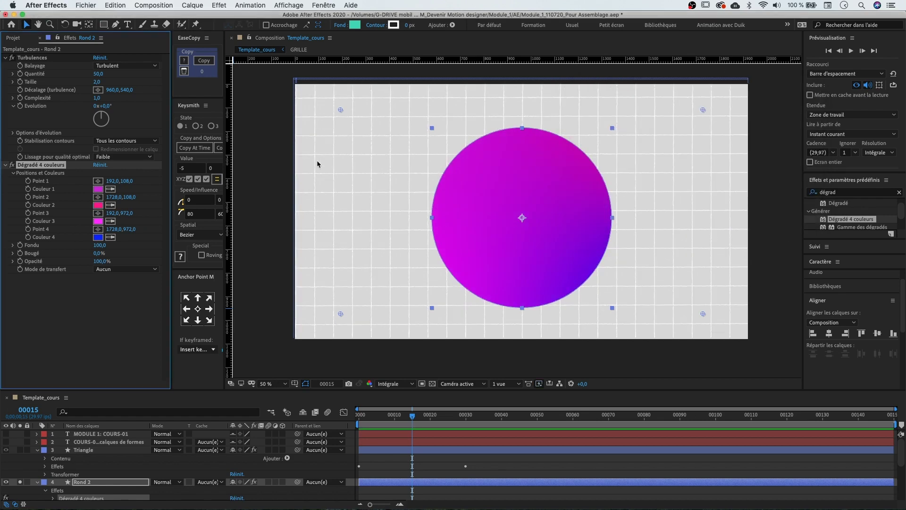
click(99, 205)
drag(719, 111, 718, 128)
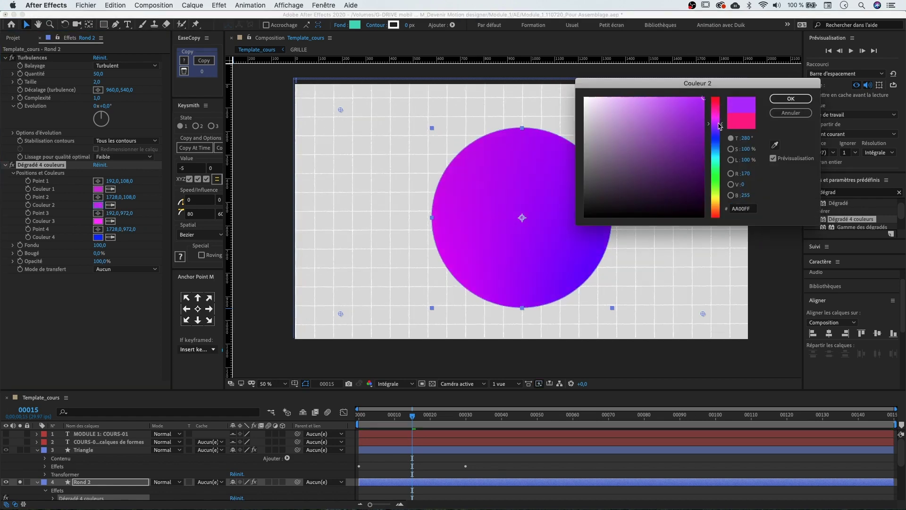
click(791, 98)
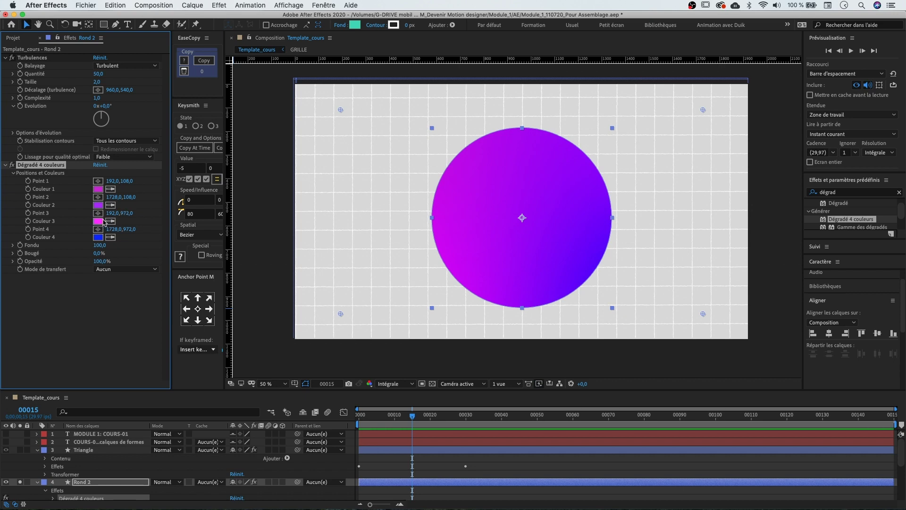
Set Couleur 3 of the gradient to red FF0000 and adjust the hue and shade of Couleur 4
click(99, 221)
drag(716, 134, 716, 96)
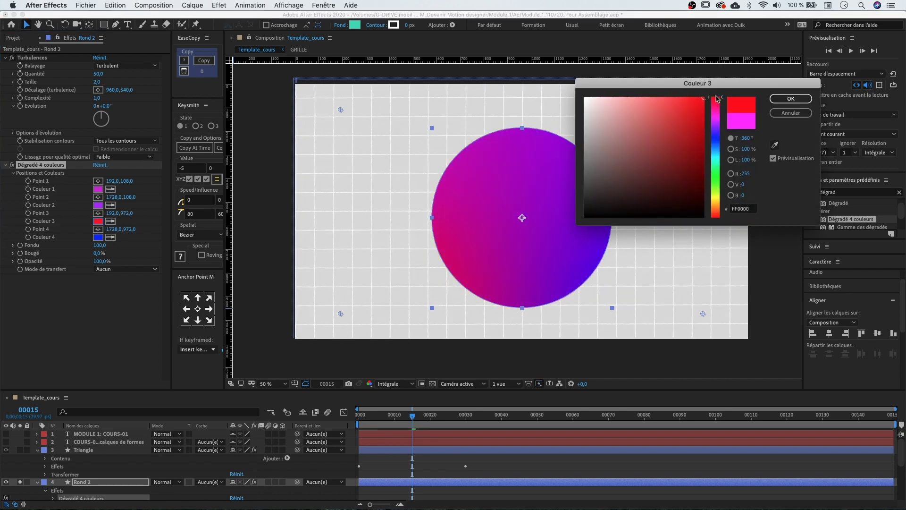
click(791, 98)
click(98, 237)
drag(717, 178, 710, 119)
click(657, 129)
drag(657, 129, 663, 151)
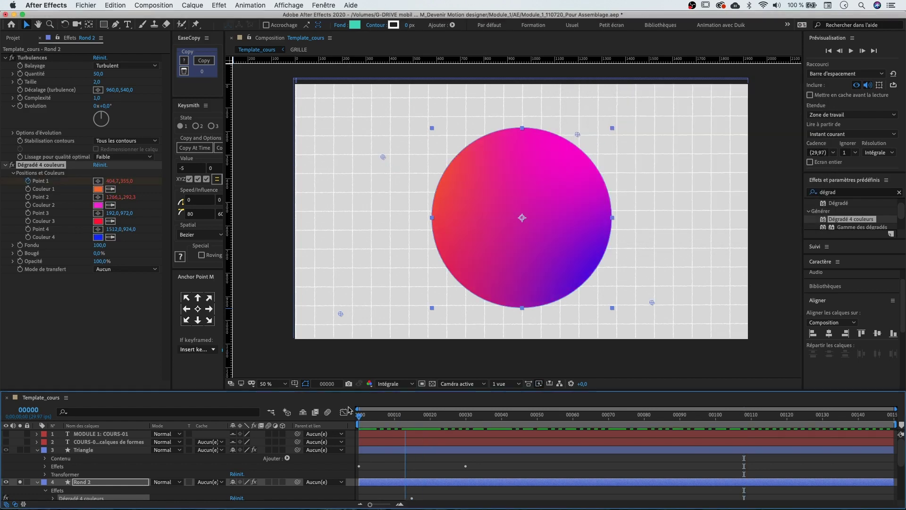
Preview the Rond 2 gradient animation, show the Blanc uni 1 gradient background by changing its solo state, and play both together
key(space)
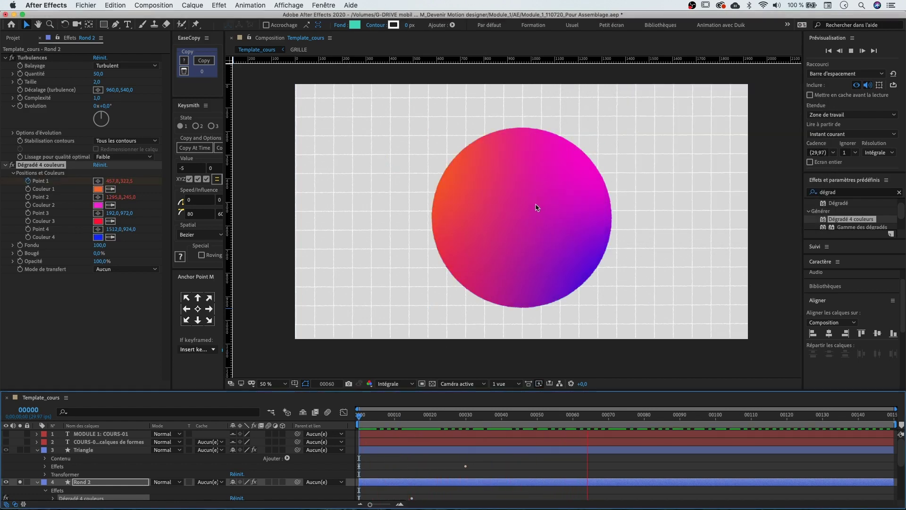
key(space)
scroll(49, 463, down, 1)
scroll(47, 473, down, 1)
scroll(29, 492, down, 1)
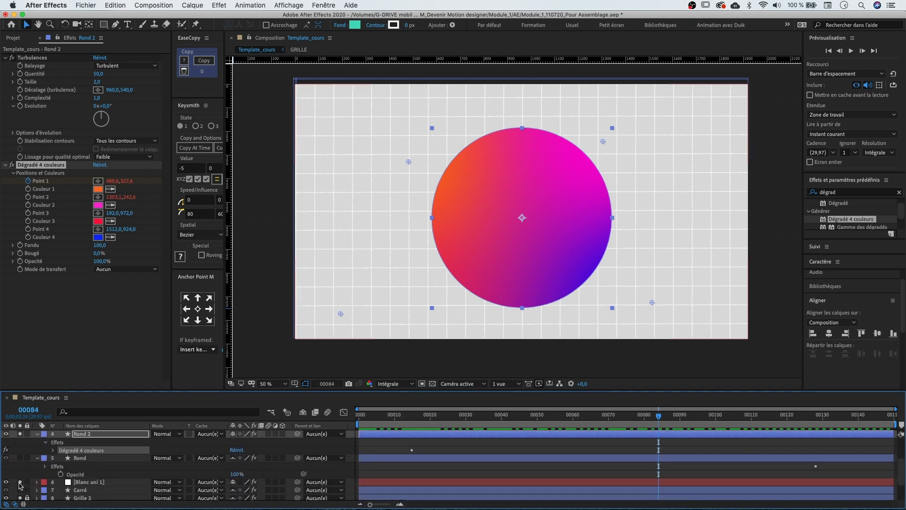
click(20, 482)
key(space)
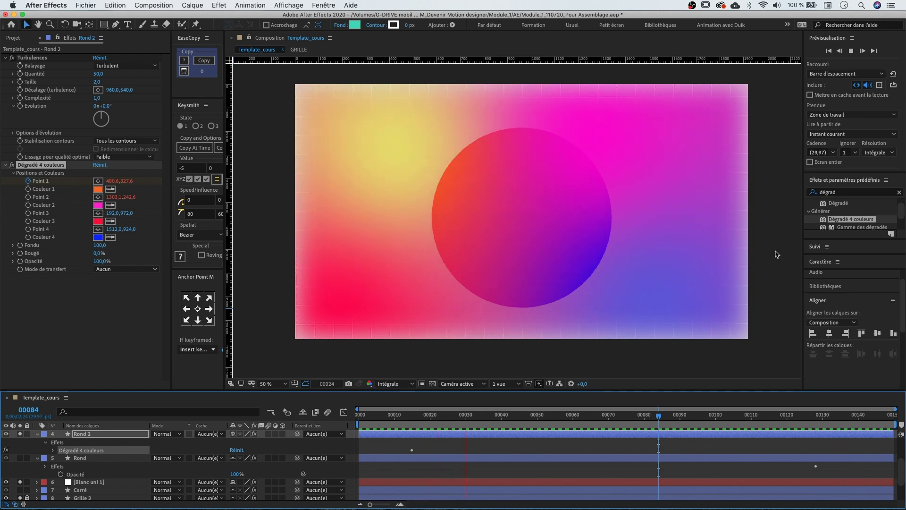
Search the effects for lueur
drag(844, 193, 781, 195)
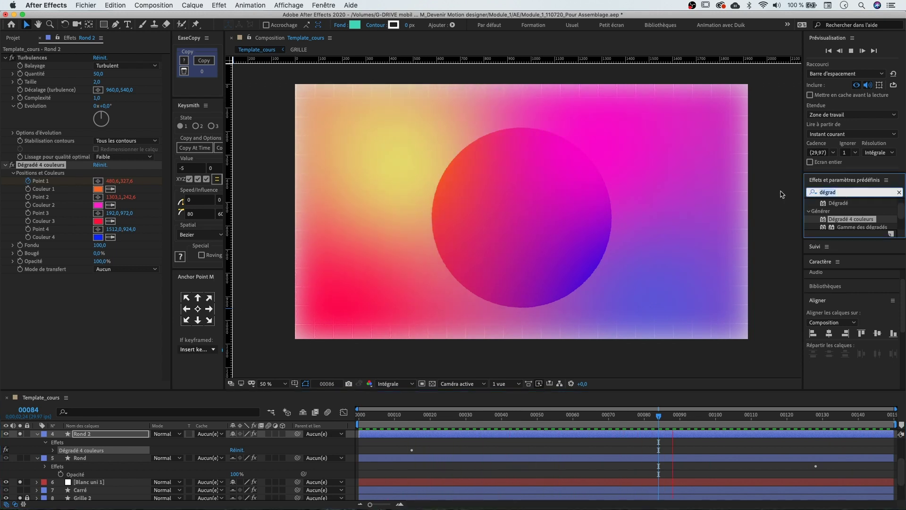
text(lueur)
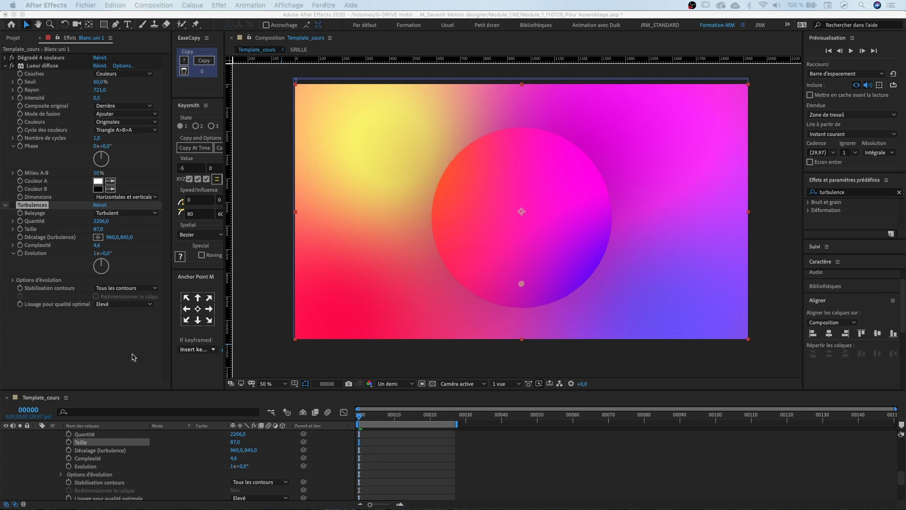
Enable Turbulences on Blanc uni 1, set Quantité to 1219, Décalage to 2191,0, 2862,0 and Complexité to 10, and vary Evolution
click(12, 205)
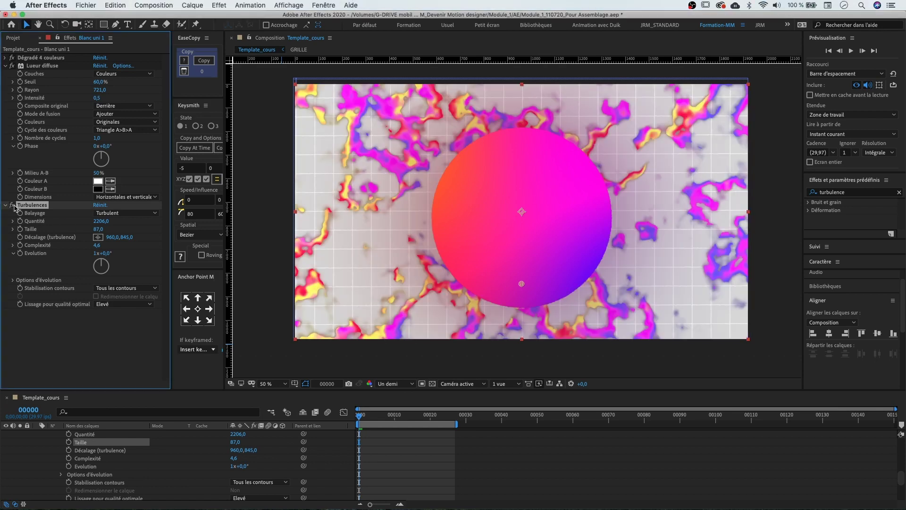
drag(101, 221, 184, 227)
drag(134, 240, 489, 325)
drag(113, 237, 467, 264)
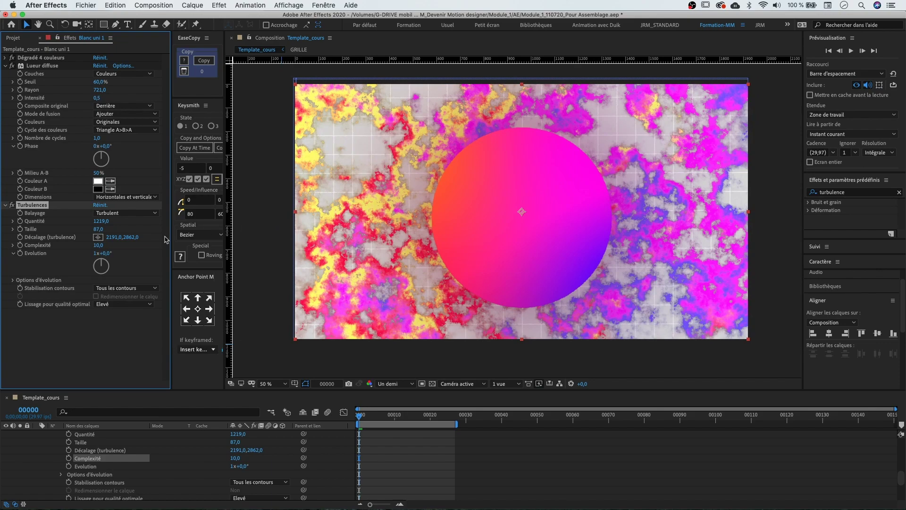
drag(107, 254, 265, 270)
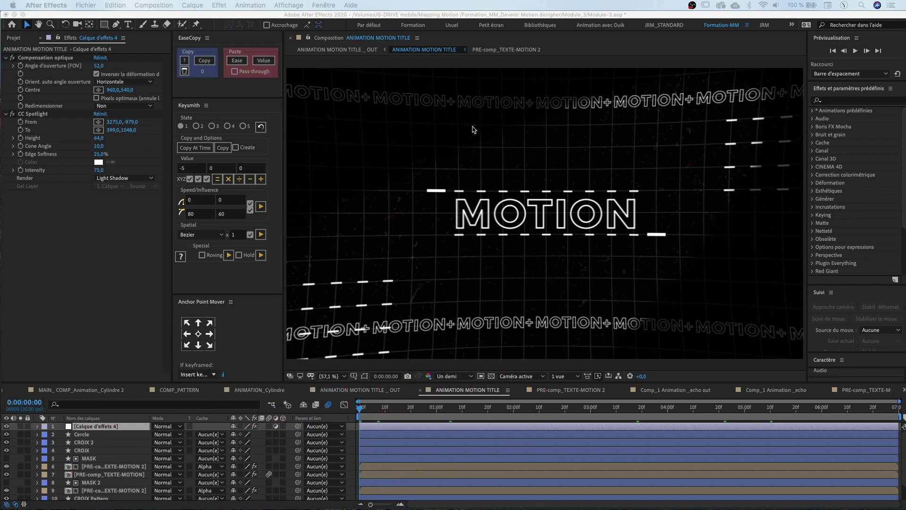
Compare the ANIMATION MOTION TITLE image with and without the Compensation optique effect on Calque d'effets 4
click(15, 61)
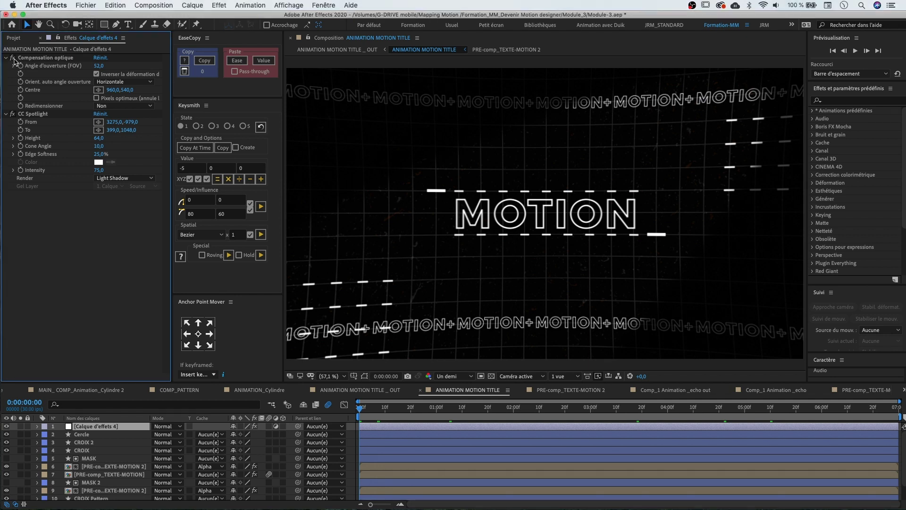
click(13, 58)
click(13, 59)
click(14, 58)
click(13, 59)
Vary the Compensation optique Angle d'ouverture (FOV) to test the distortion, and set it to 0
mouse_move(99, 68)
mouse_down()
mouse_move(357, 67)
mouse_move(668, 91)
mouse_move(719, 104)
mouse_move(533, 100)
mouse_move(463, 87)
mouse_move(496, 93)
mouse_move(506, 115)
mouse_move(522, 71)
mouse_move(715, 122)
mouse_move(288, 137)
mouse_up()
click(97, 66)
text(0)
key(Return)
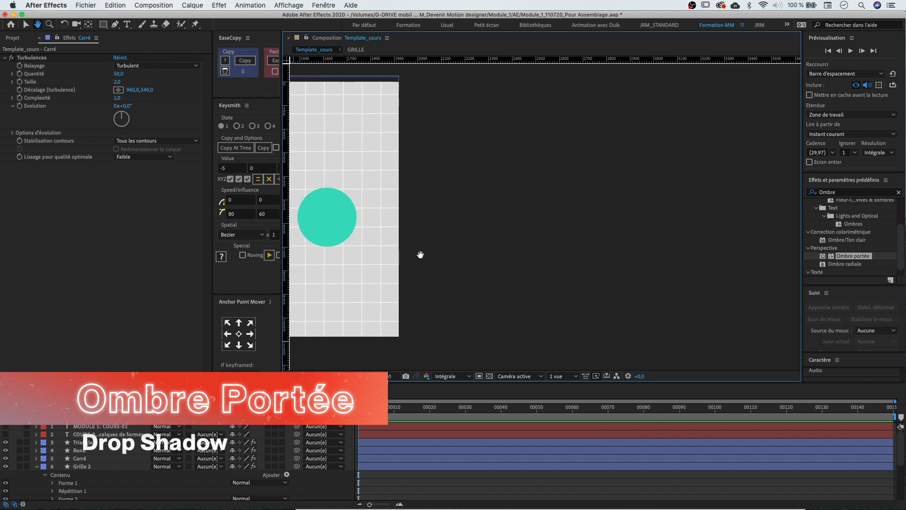
Apply Ombre portée to the Carré square with a Distance of 40 and an Opacité of 30%
drag(845, 259, 393, 234)
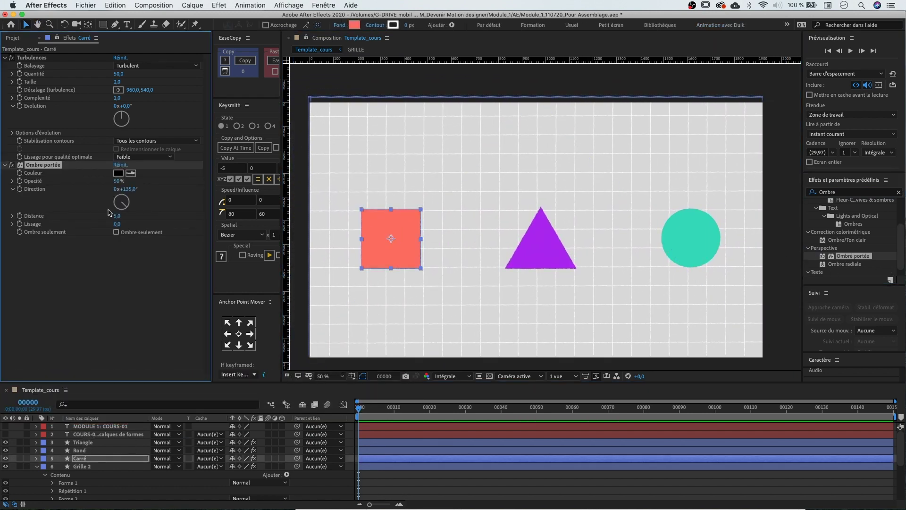
drag(121, 216, 139, 216)
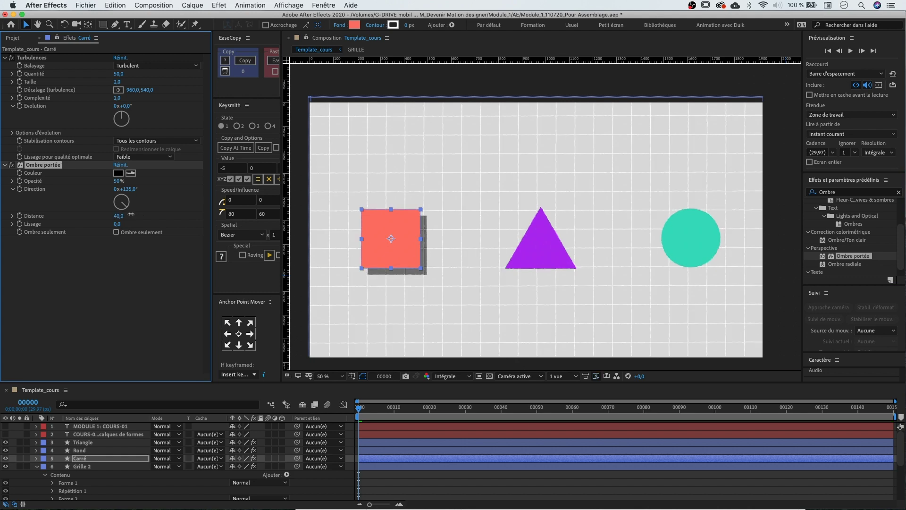
drag(99, 181, 94, 180)
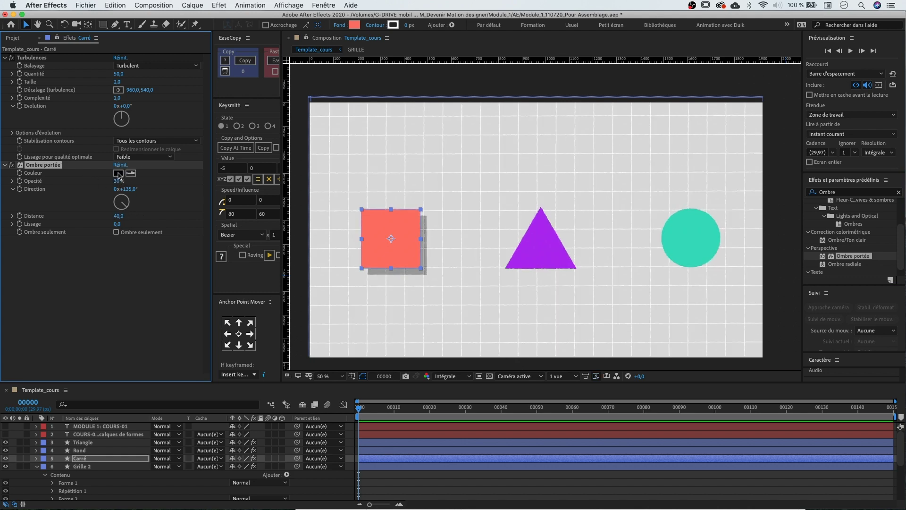
Set the Ombre portée colour to FC6B5E by sampling it from the red square
click(118, 173)
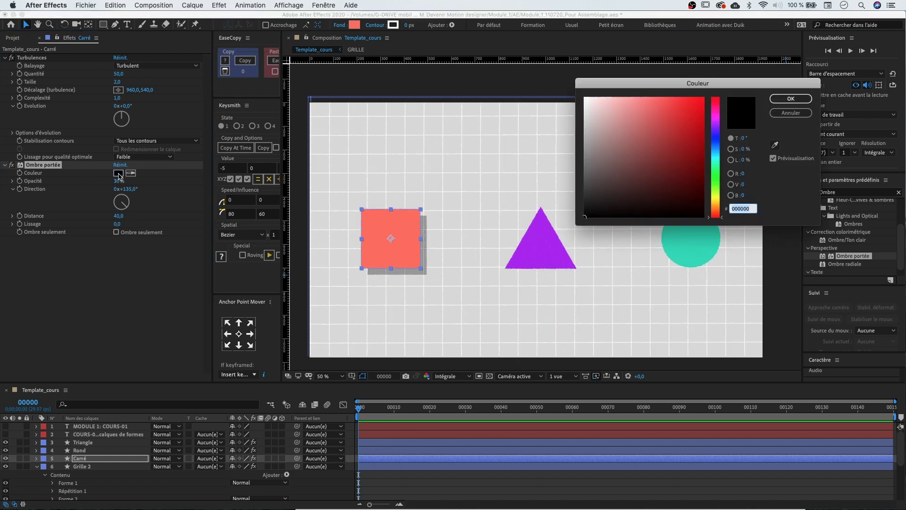
click(776, 148)
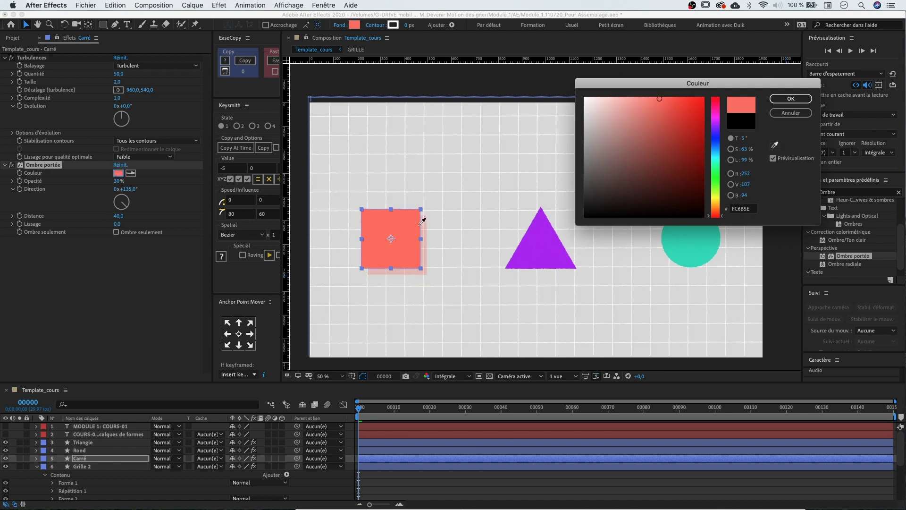
click(791, 99)
Set the square's Ombre portée Lissage to 44 and Opacité to 100%, and select the Rond layer
drag(120, 223, 145, 219)
drag(132, 184, 239, 170)
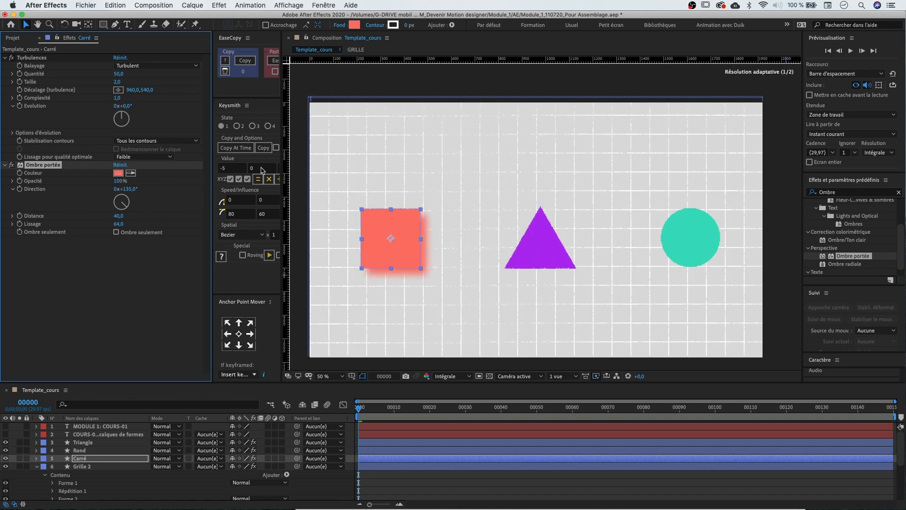
click(413, 449)
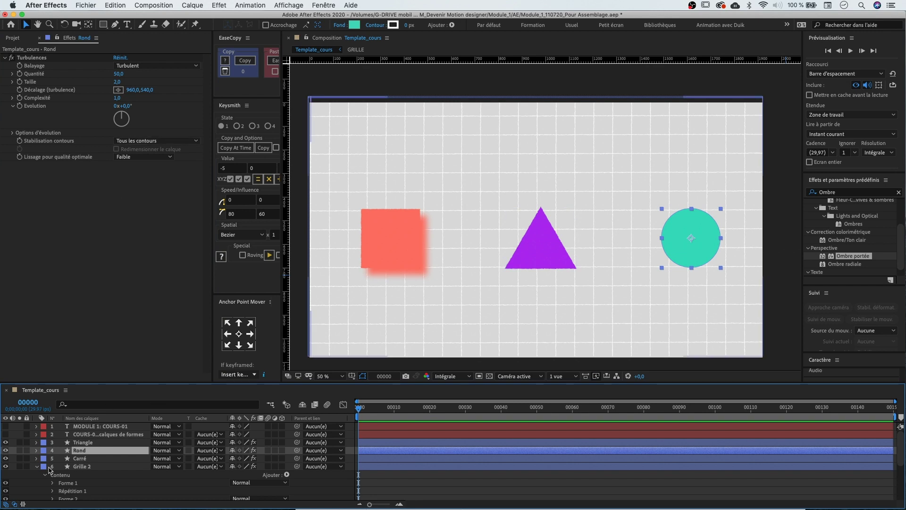
Copy the Carré layer's Ombre portée effect with its settings onto the Triangle and Rond layers
click(85, 442)
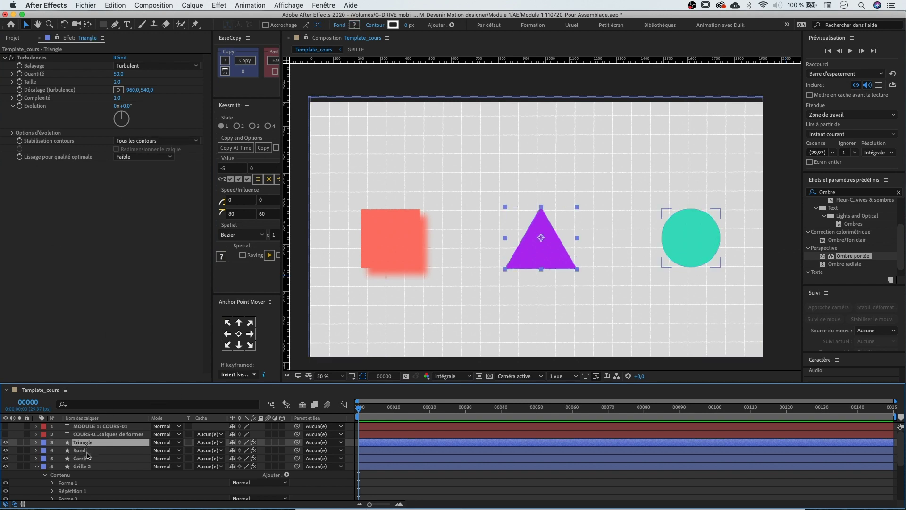
click(80, 458)
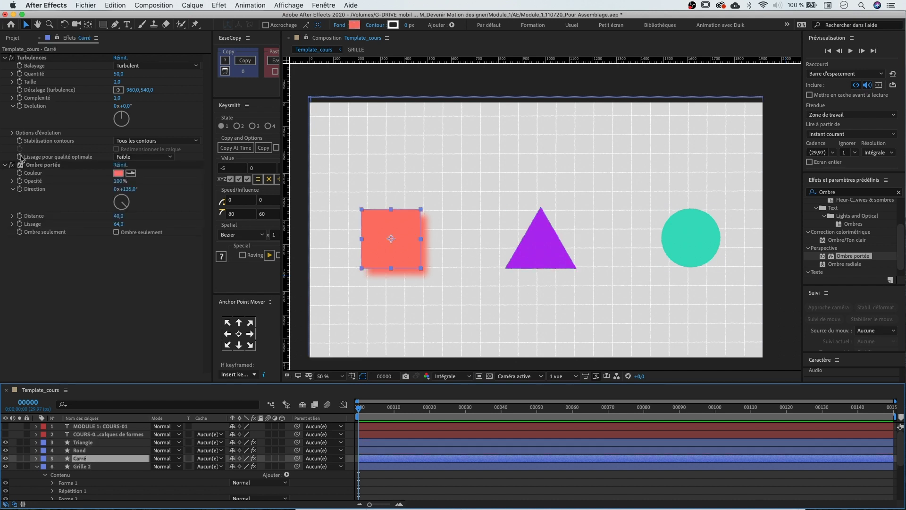
click(542, 239)
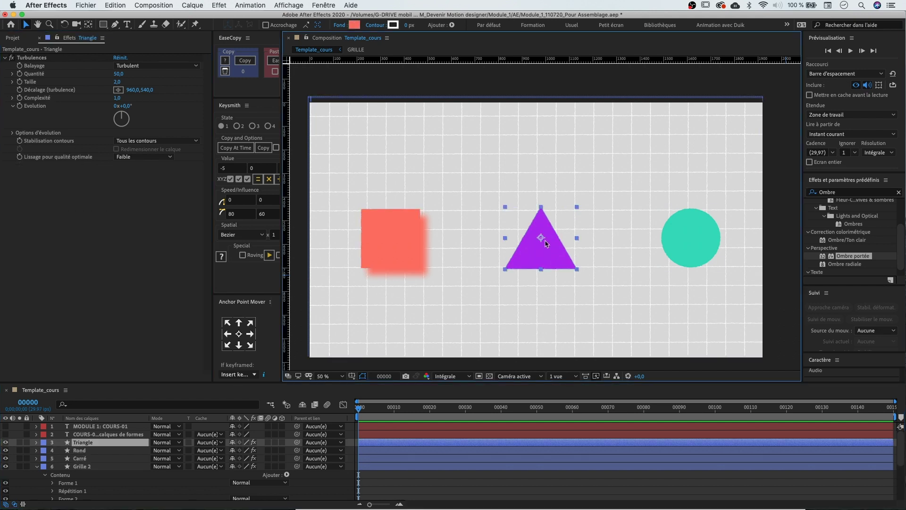
shift+click(680, 235)
key(super+alt+shift+e)
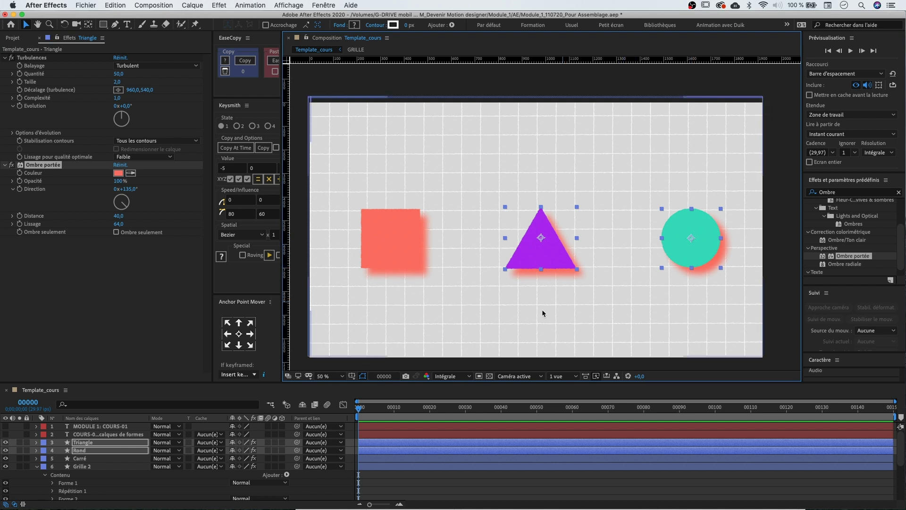
Play back the Triangle layer's wiggle(3,80) position animation
key(space)
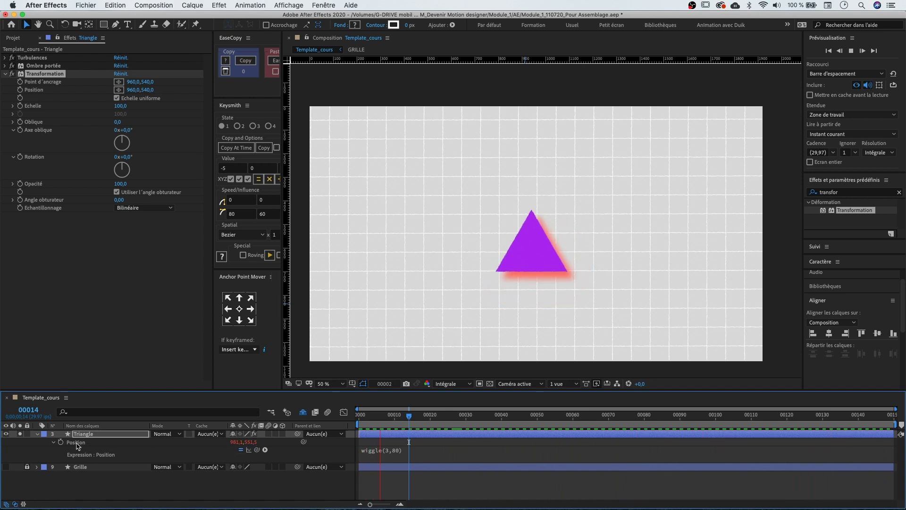
click(330, 441)
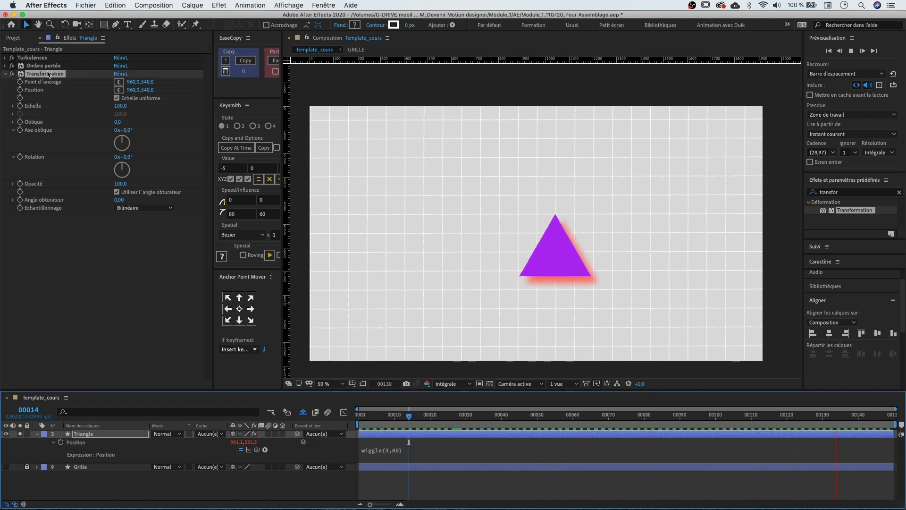
drag(148, 93, 231, 85)
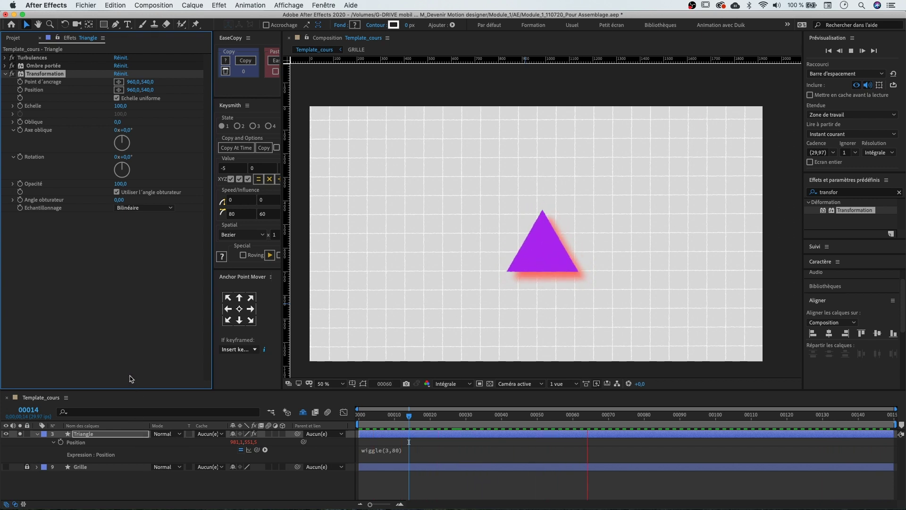
key(space)
Animate the Triangle's Transformation effect Position with a keyframe at frame 0 and one at frame 30 with X shifted far to the right
click(20, 89)
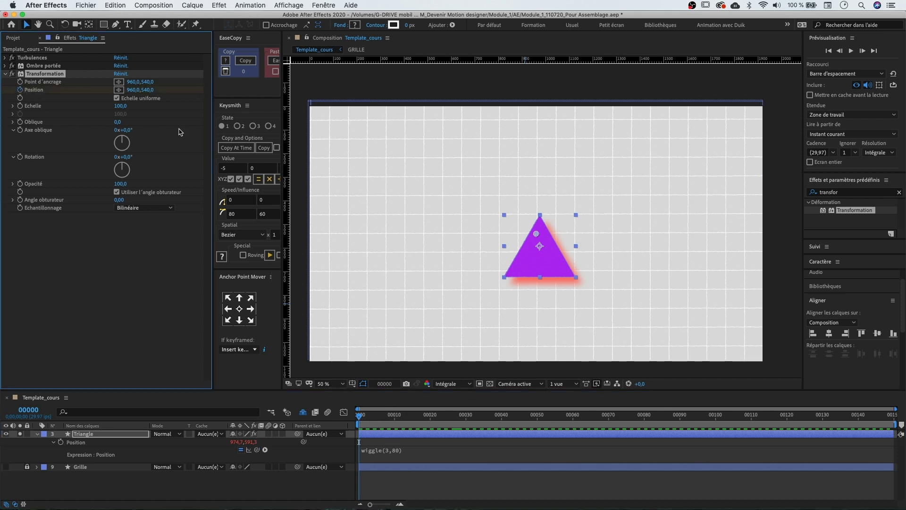
drag(432, 415, 466, 414)
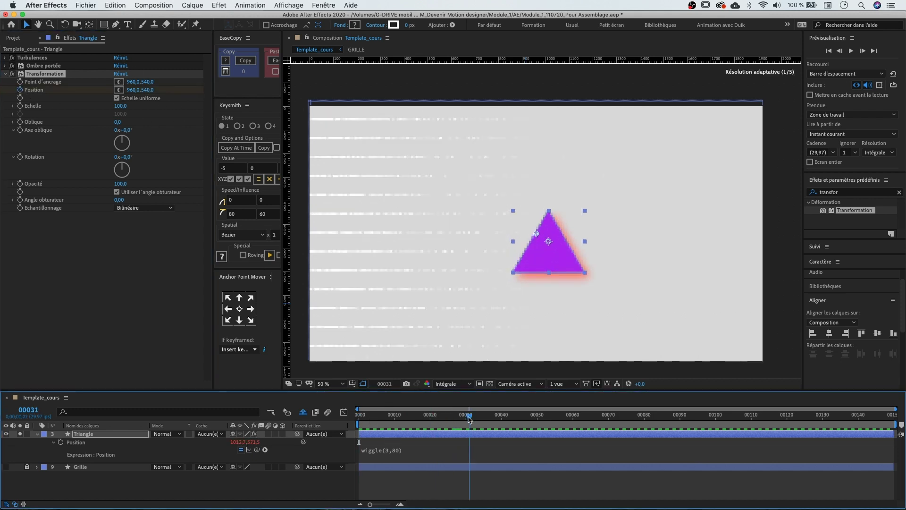
drag(146, 89, 104, 118)
key(super+z)
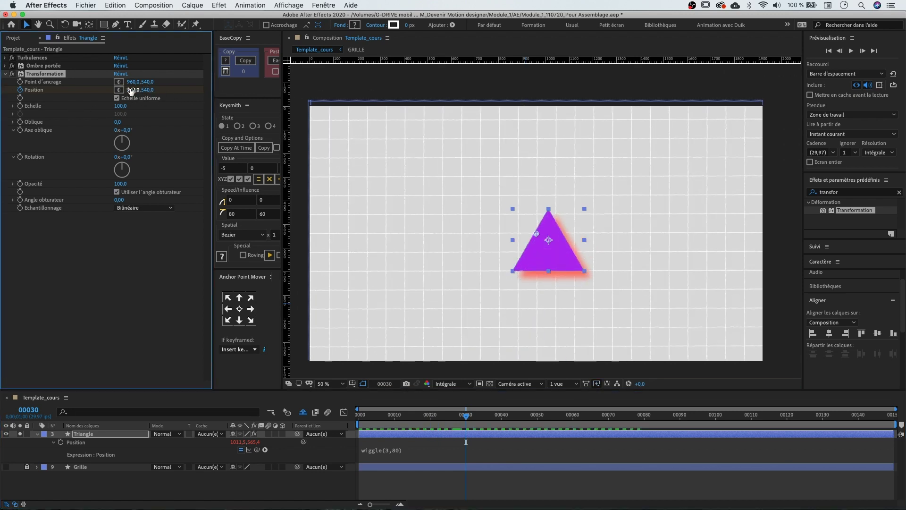
drag(140, 89, 665, 181)
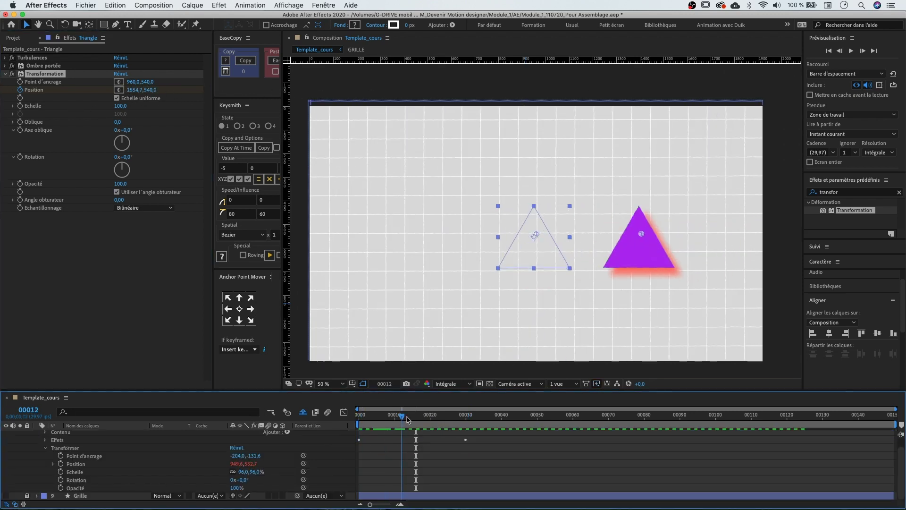
Scrub and play back the Triangle's Transformation movement combined with its wiggle
drag(394, 414, 437, 415)
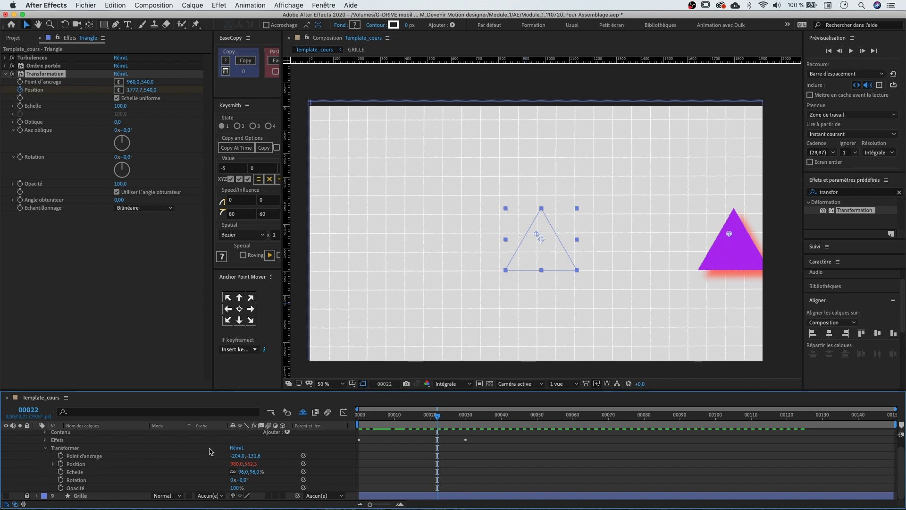
drag(427, 416, 313, 421)
key(space)
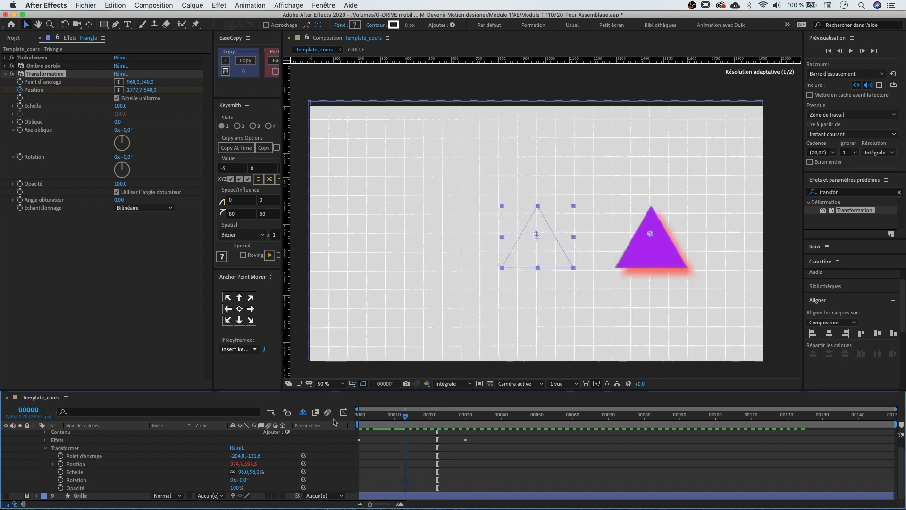
key(space)
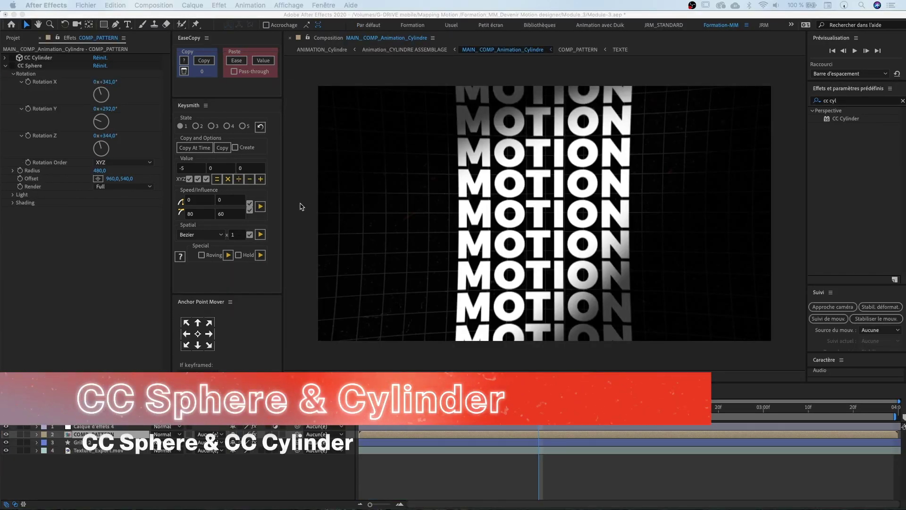
Enable CC Sphere on COMP_PATTERN and set Rotation X to 2x+28°, Rotation Y to 286° and Rotation Z to 1x+88°
click(12, 66)
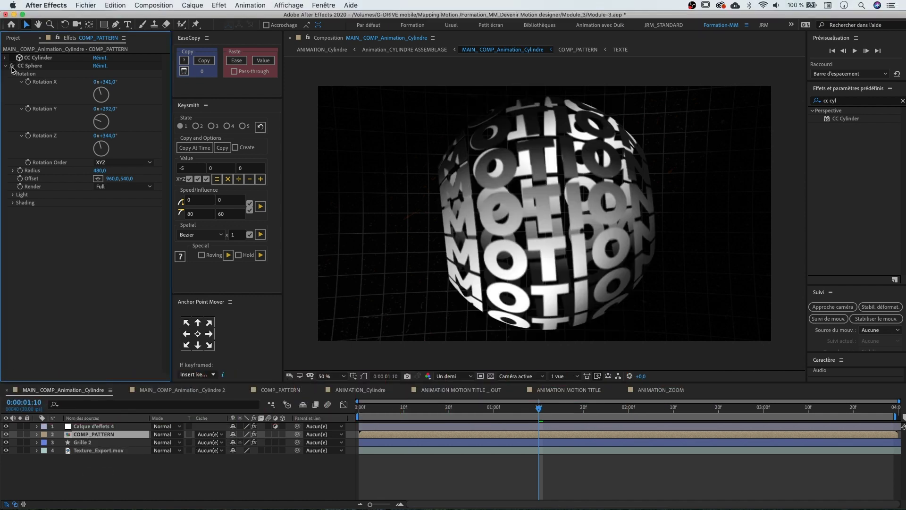
drag(106, 82, 204, 94)
mouse_move(113, 137)
mouse_down()
mouse_move(273, 141)
mouse_move(118, 128)
mouse_up()
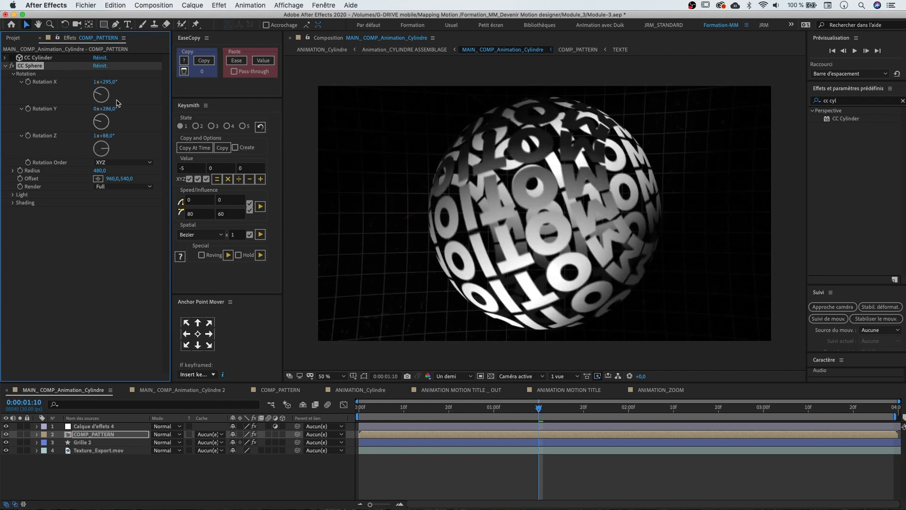
drag(105, 82, 163, 94)
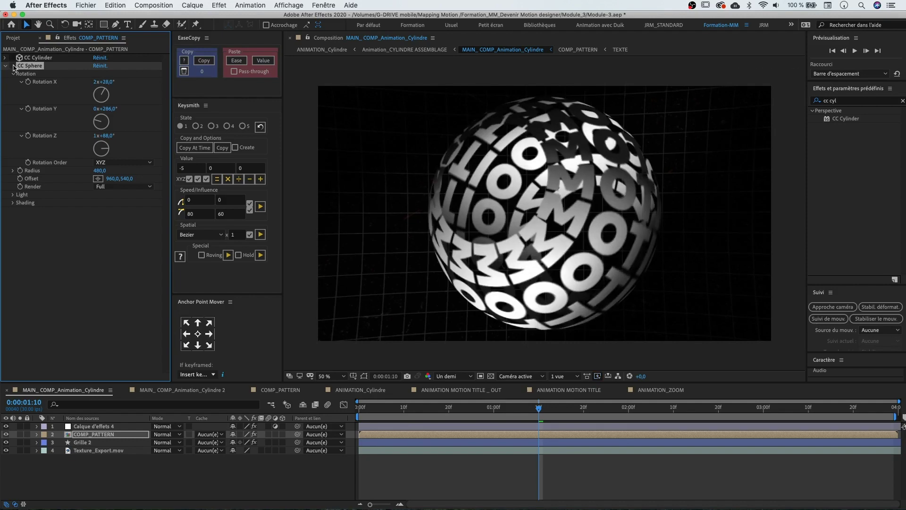
Switch COMP_PATTERN from CC Sphere to CC Cylinder, set the sphere's Rotation X to 2x+66°, and preview the cylinder animation
click(12, 65)
click(11, 57)
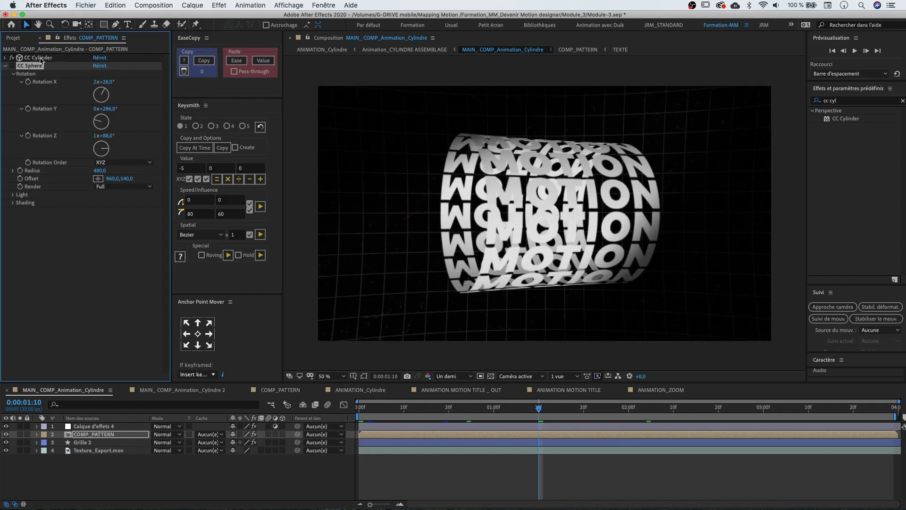
drag(103, 82, 123, 83)
key(space)
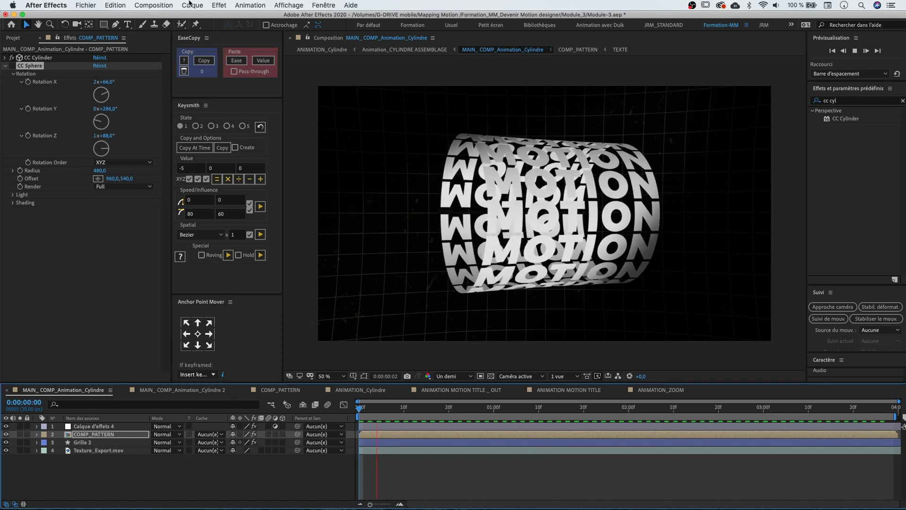
click(219, 6)
mouse_move(307, 202)
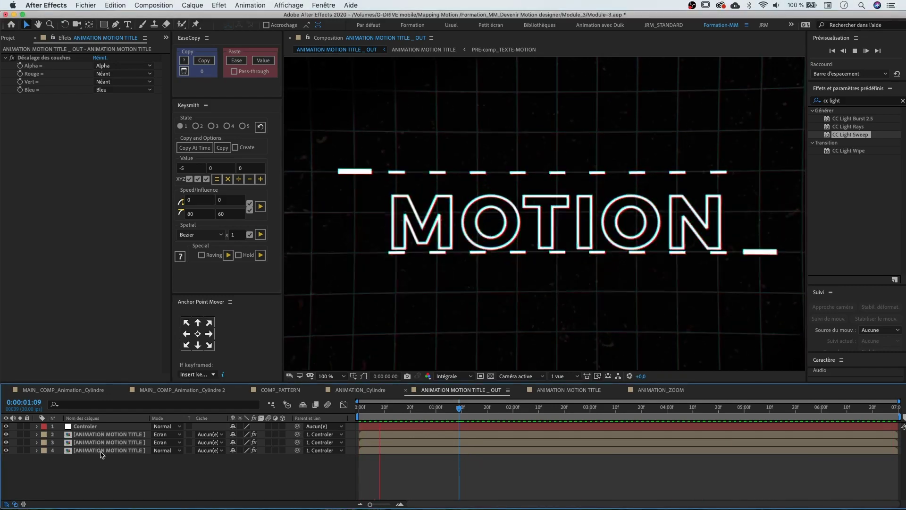
Hide and show the three ANIMATION MOTION TITLE layers to inspect their separate Décalage des couches channels, leaving all three visible
drag(6, 435, 6, 443)
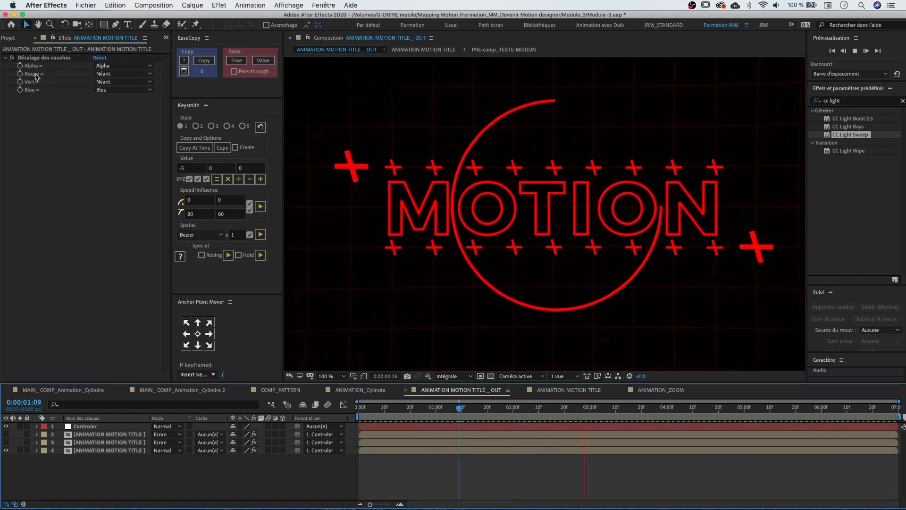
click(6, 442)
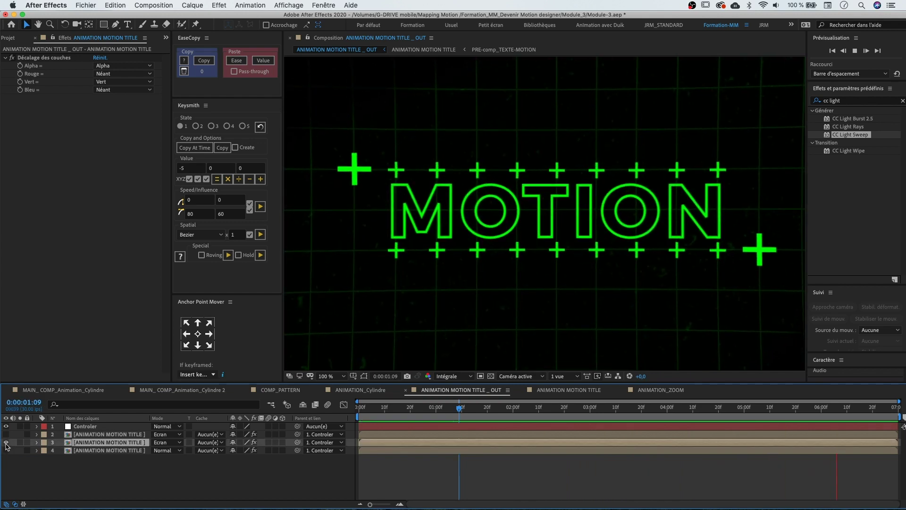
click(5, 434)
drag(6, 442, 6, 450)
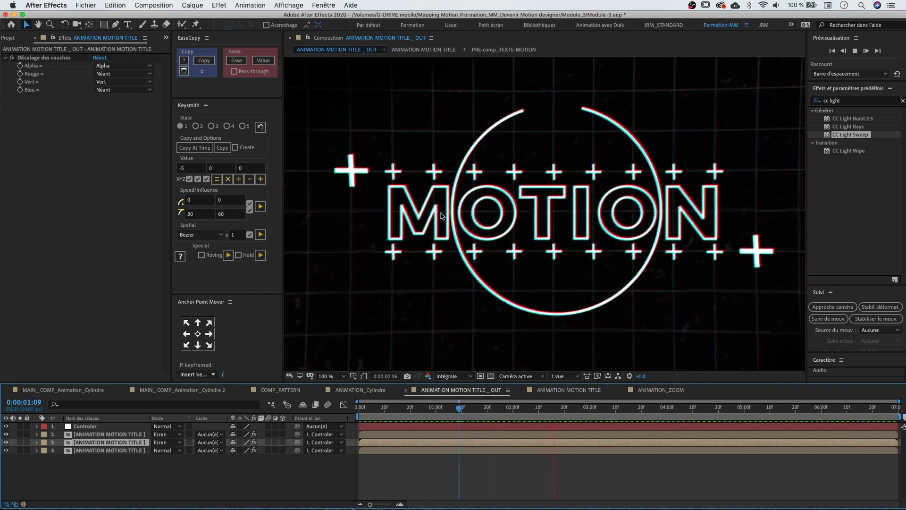